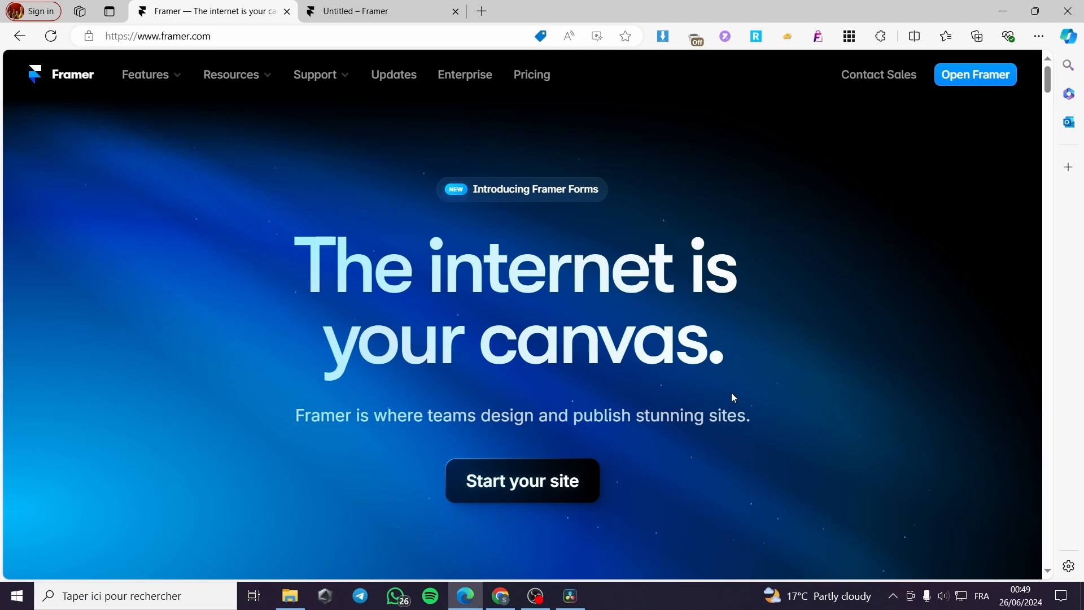
Open the Framer workspace and load the Untitled landing page project
click(969, 85)
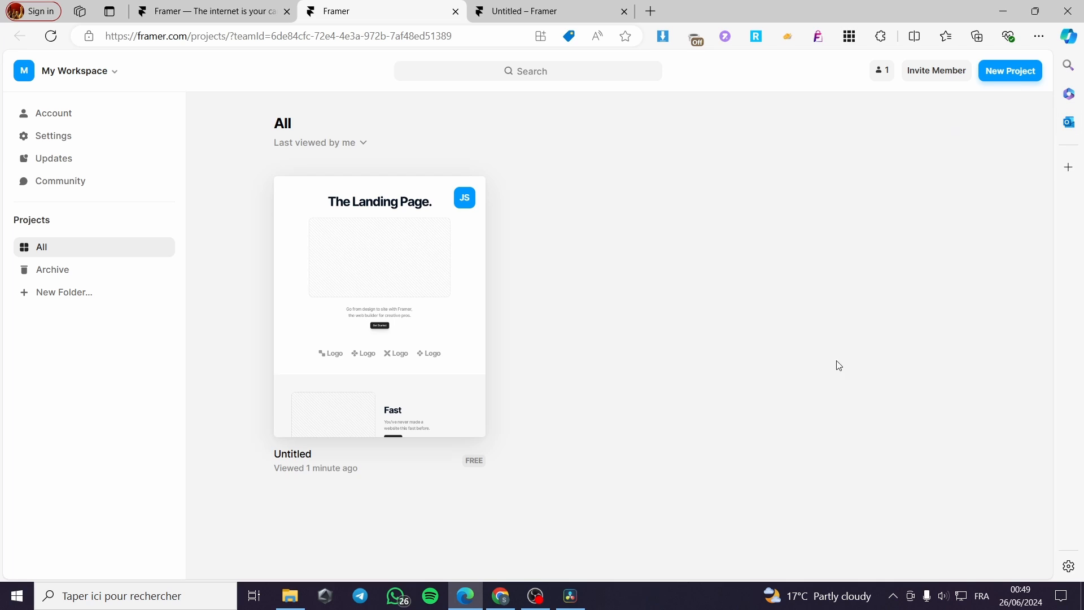
click(379, 196)
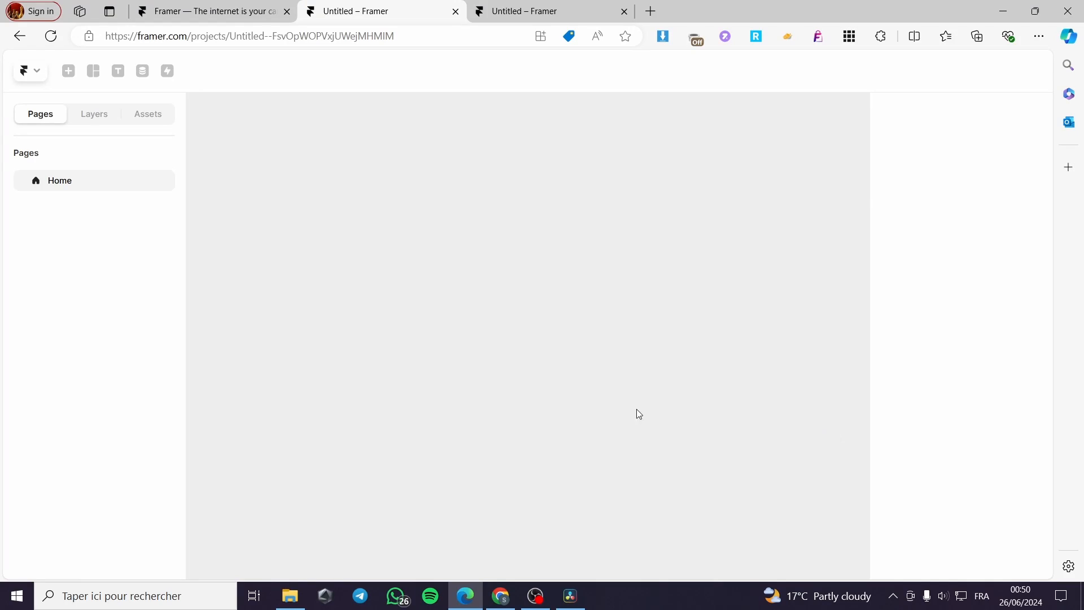
Look through the Home page's sections from the hero down to the footer
scroll(491, 346, down, 5)
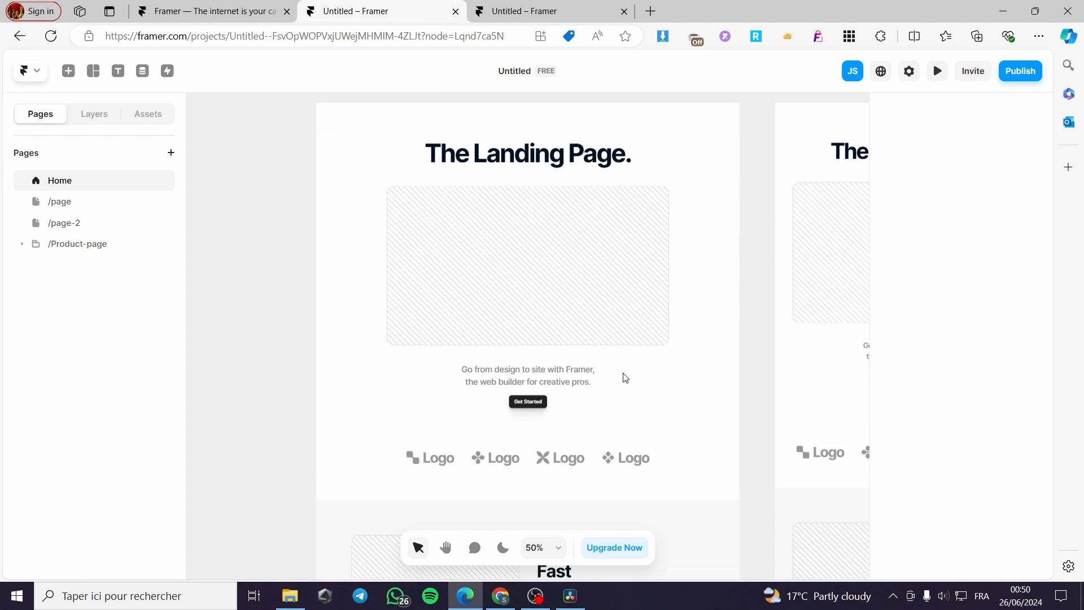
scroll(657, 398, down, 4)
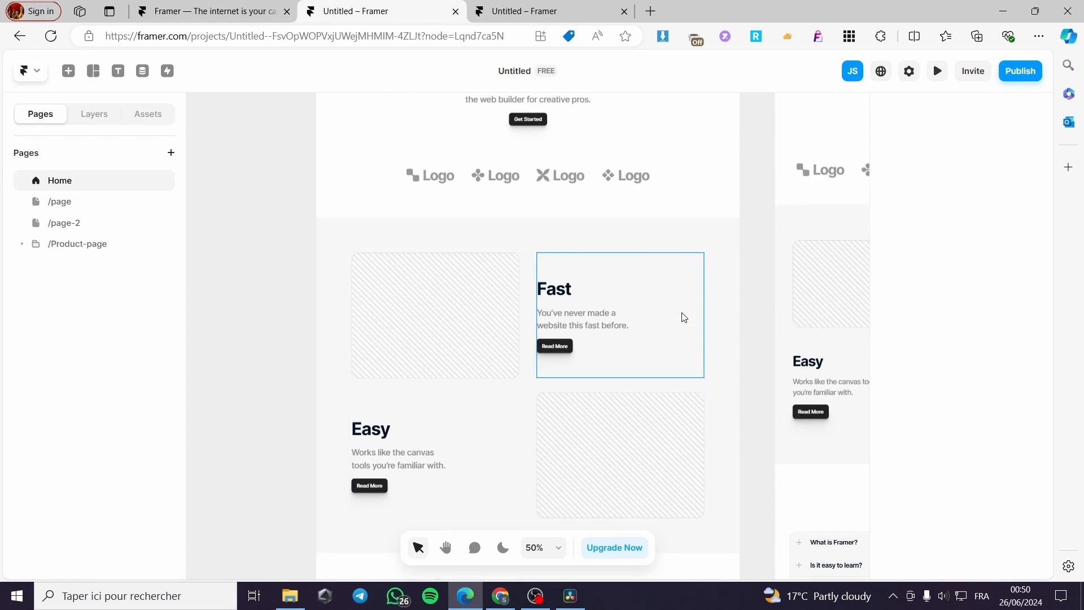
click(627, 252)
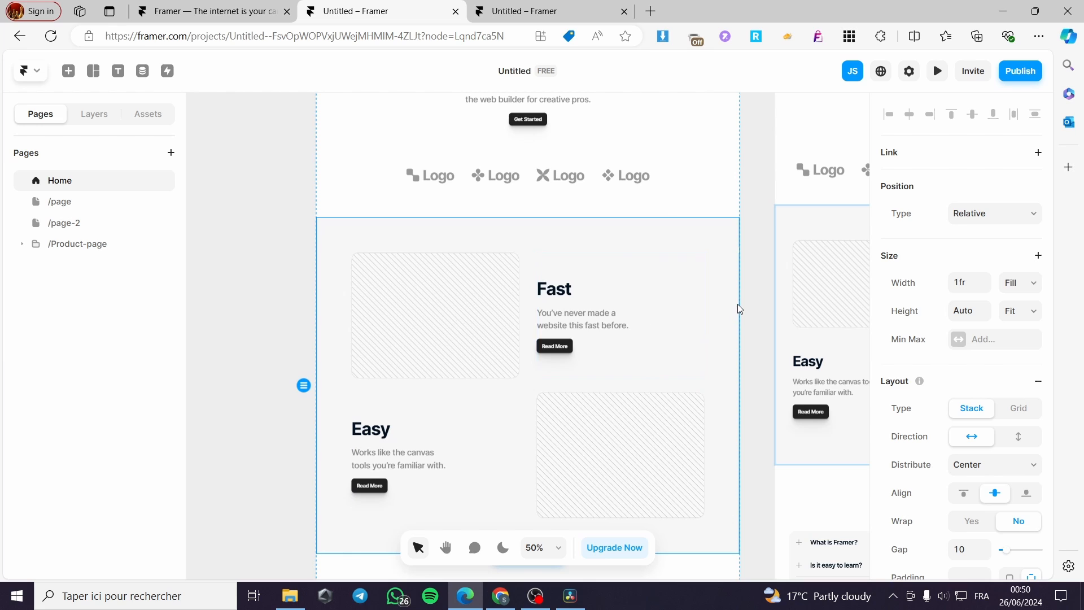
scroll(738, 307, down, 3)
scroll(739, 308, down, 9)
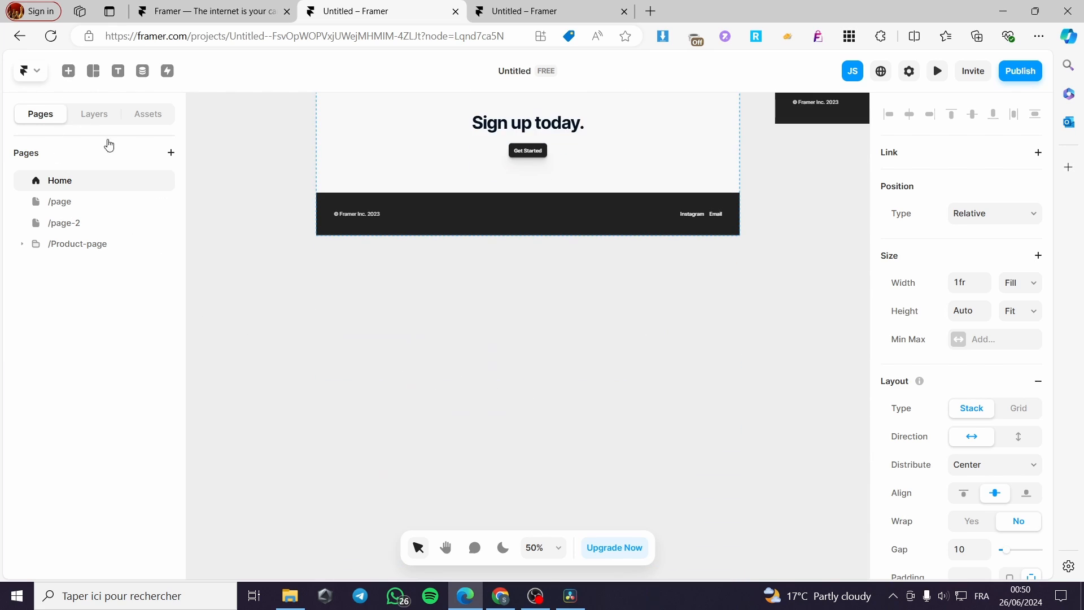
scroll(644, 336, up, 3)
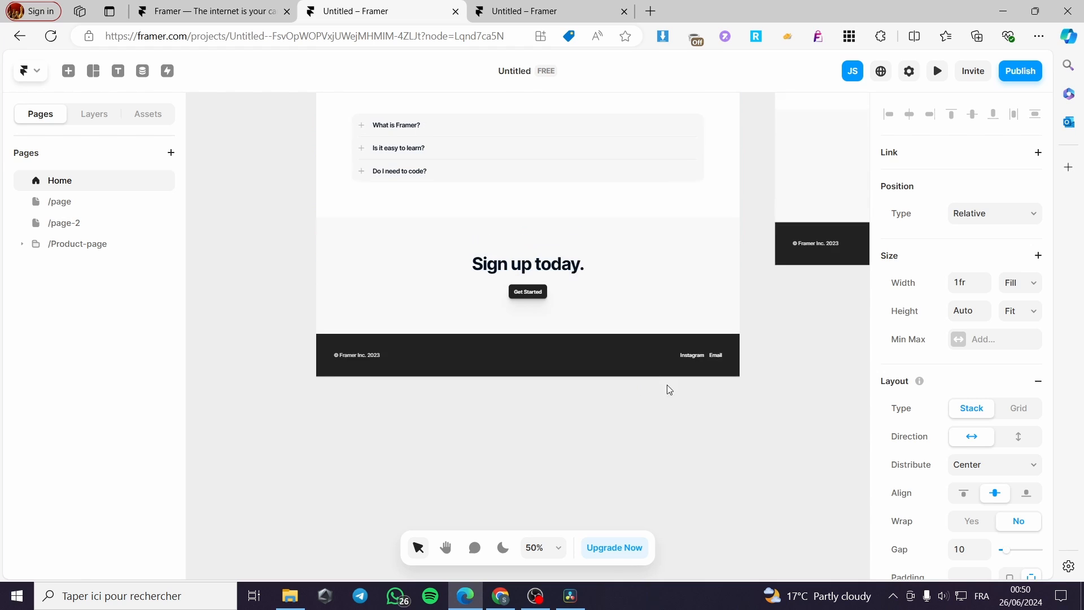
scroll(546, 451, up, 2)
scroll(546, 451, down, 3)
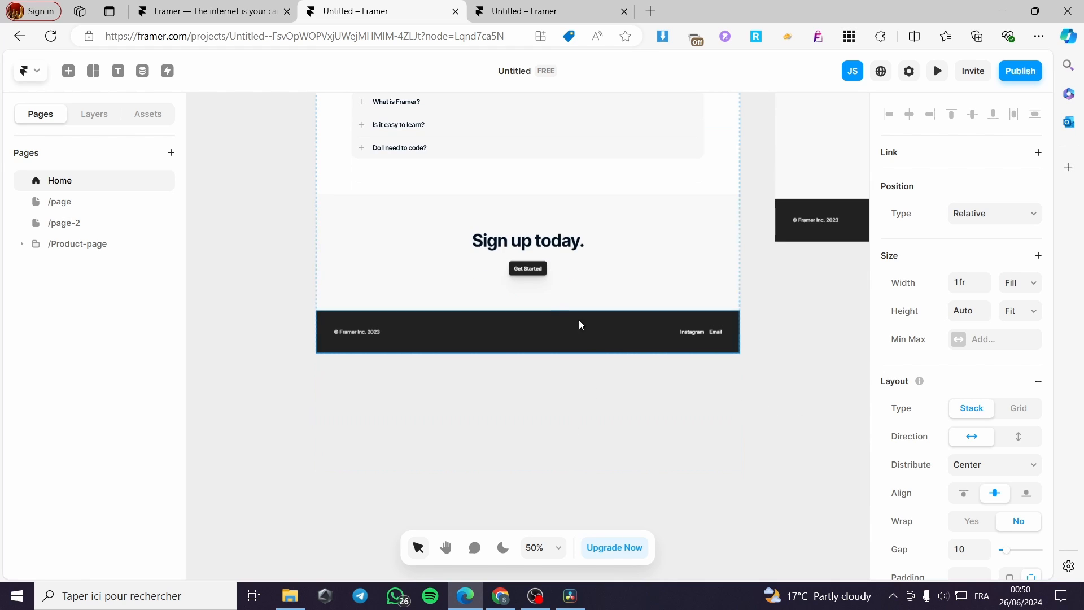
Replace the FAQ section's heading on the Home page with "Presentation here"
scroll(476, 406, up, 4)
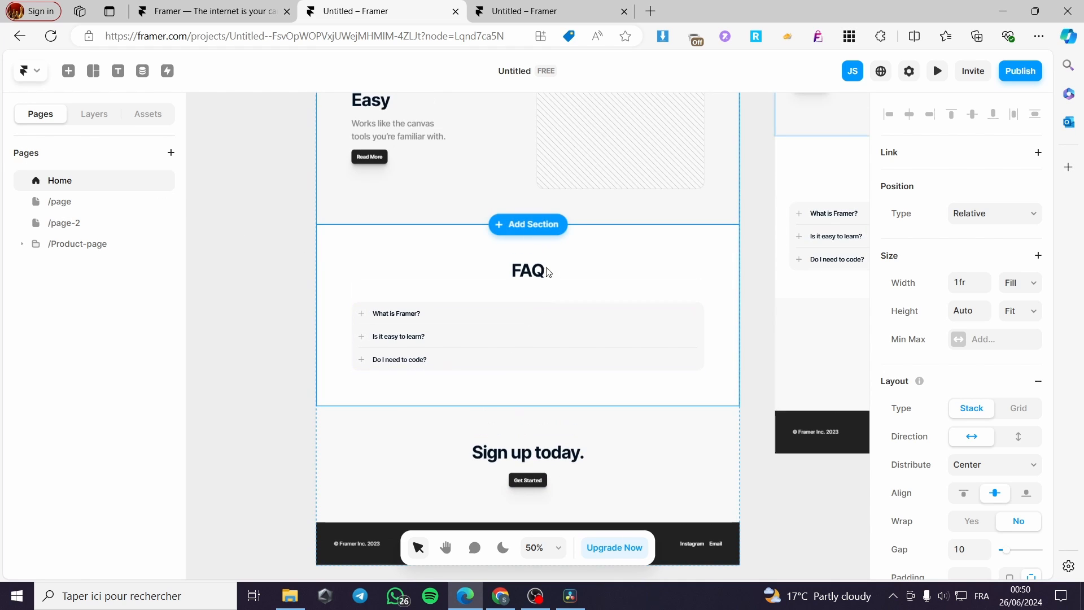
click(536, 274)
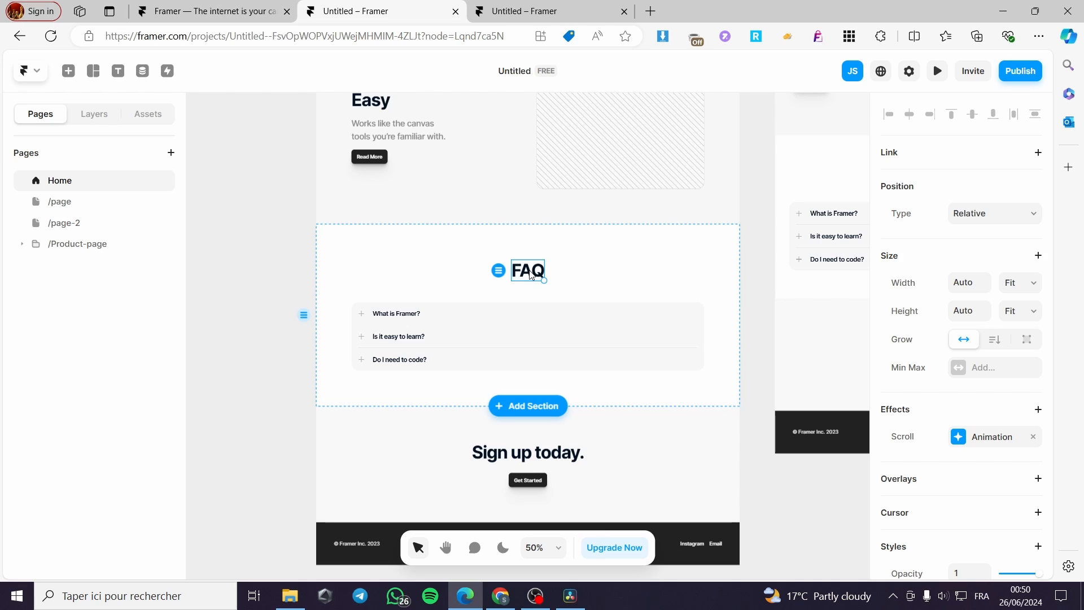
double_click(534, 272)
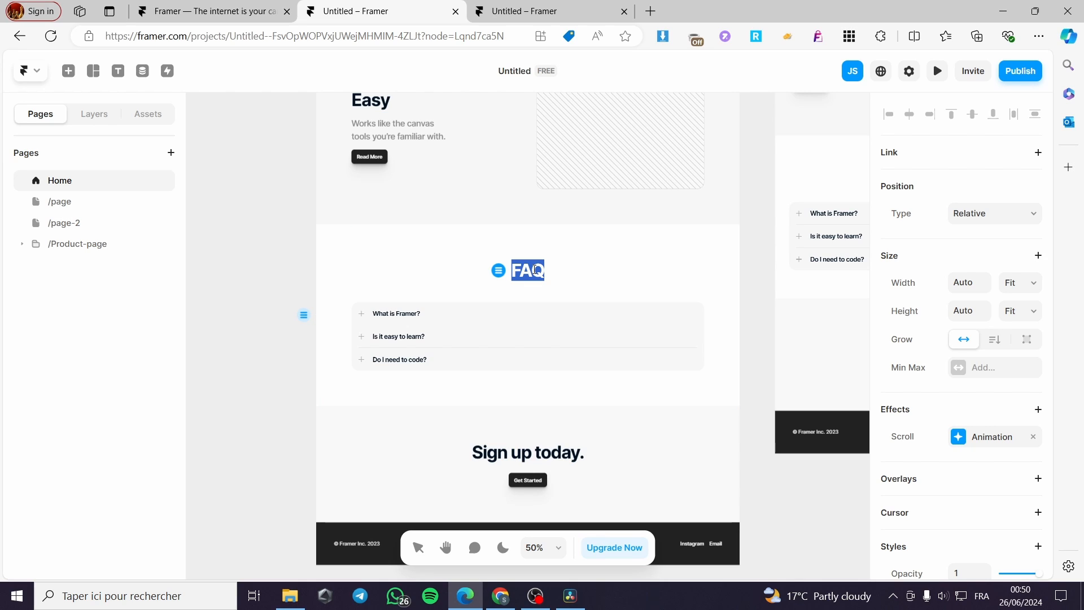
text(Pre)
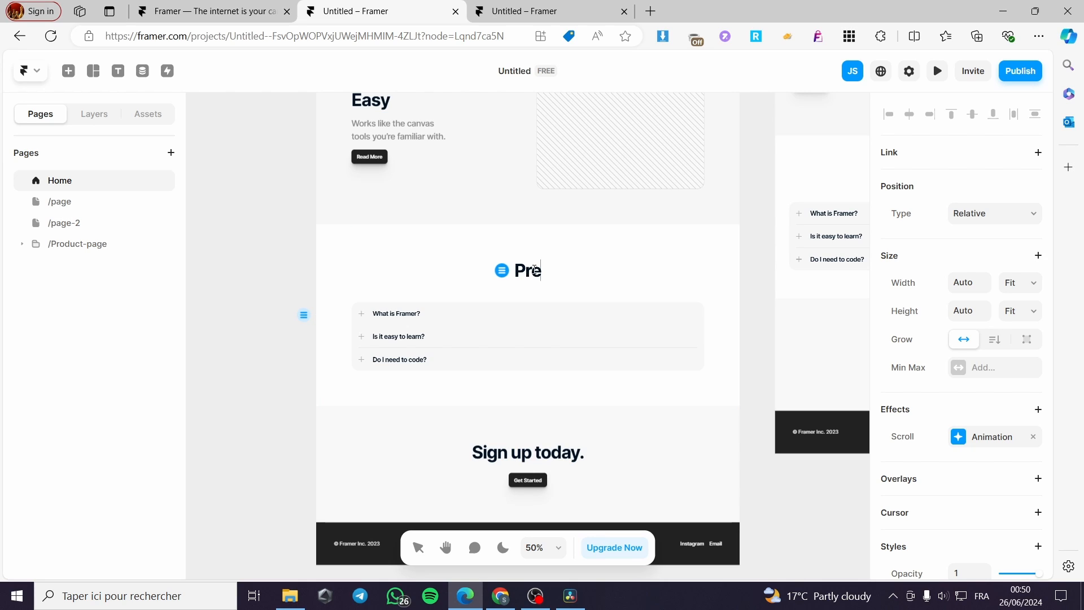
text(sentatuio)
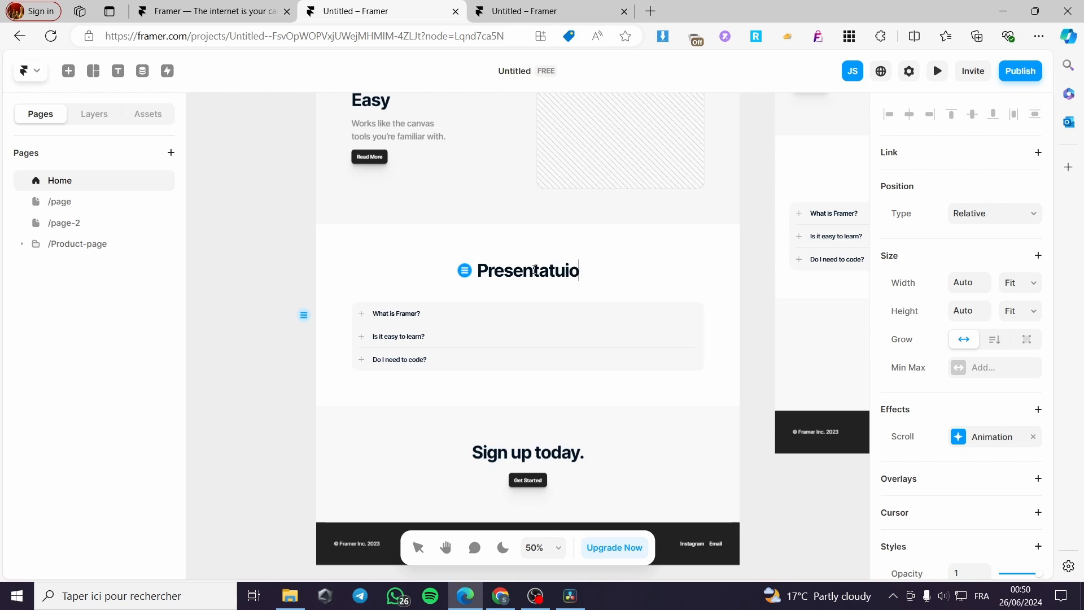
key(BackSpace)
key(BackSpace)
key(BackSpace)
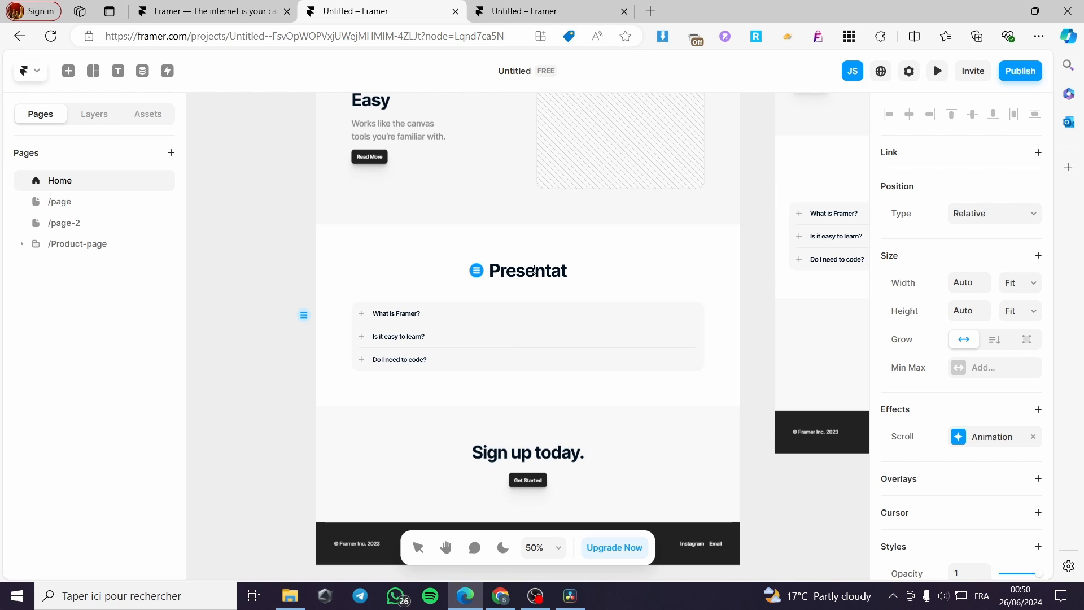
text(ion)
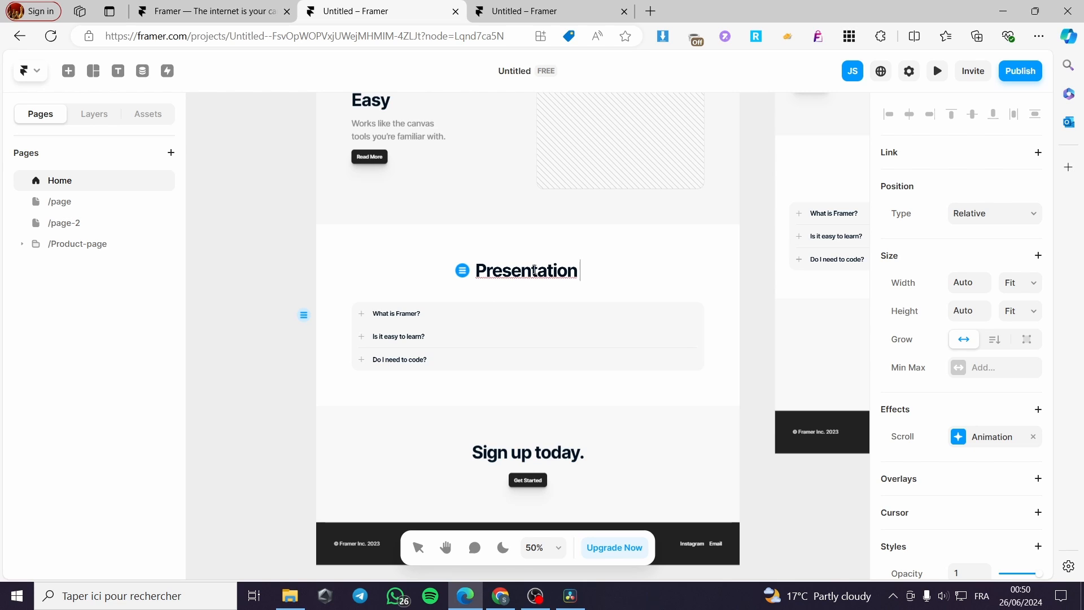
text( here)
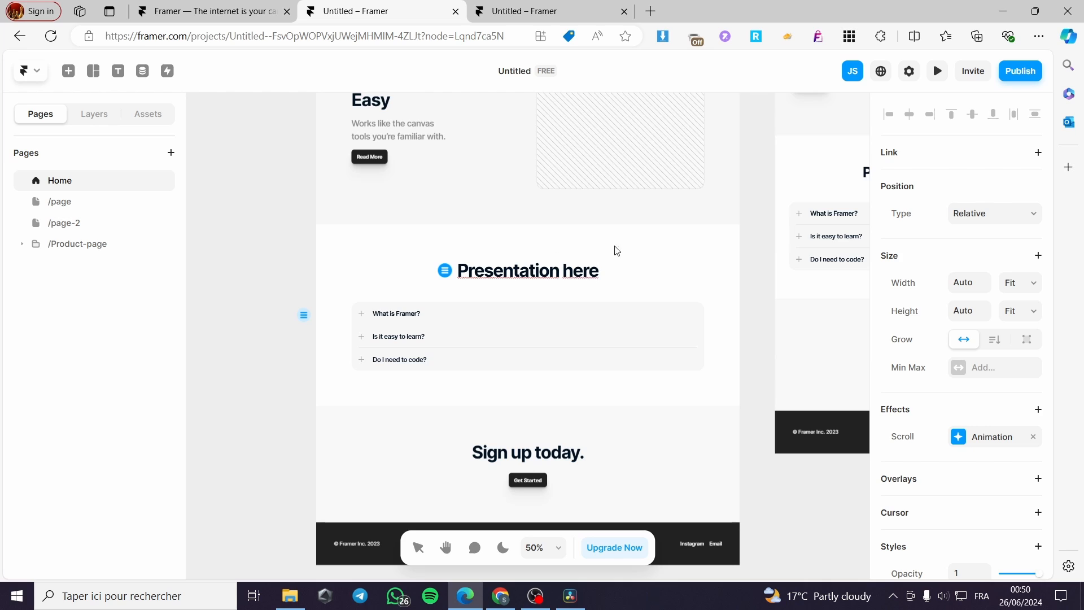
key(Escape)
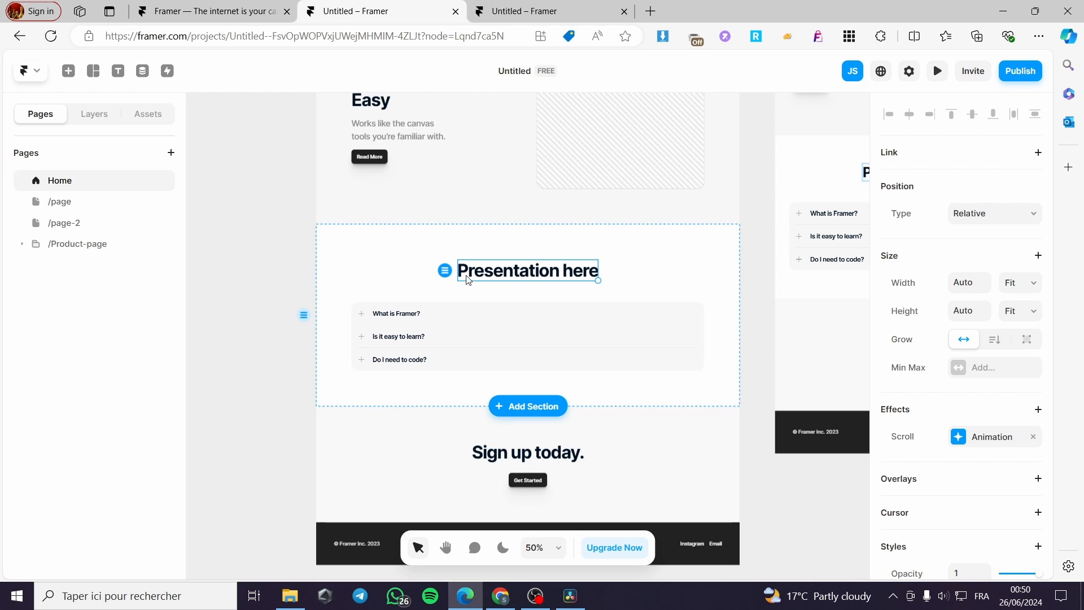
double_click(500, 276)
click(603, 274)
On /page-2, draw a text box about 912 by 298 in the upper part of the Desktop frame, reading "Presentation here"
click(72, 204)
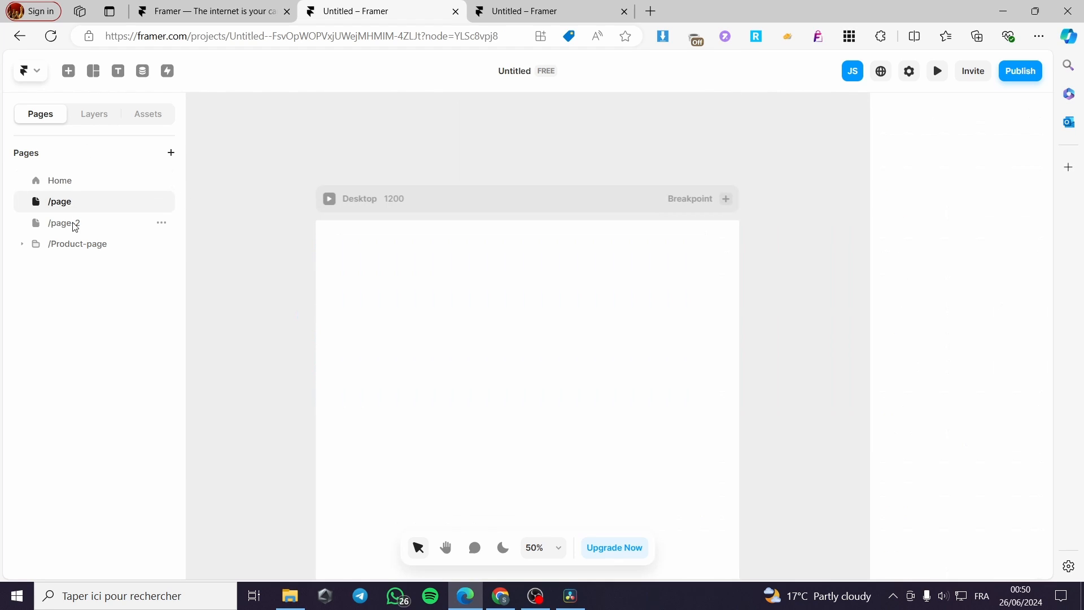
click(76, 225)
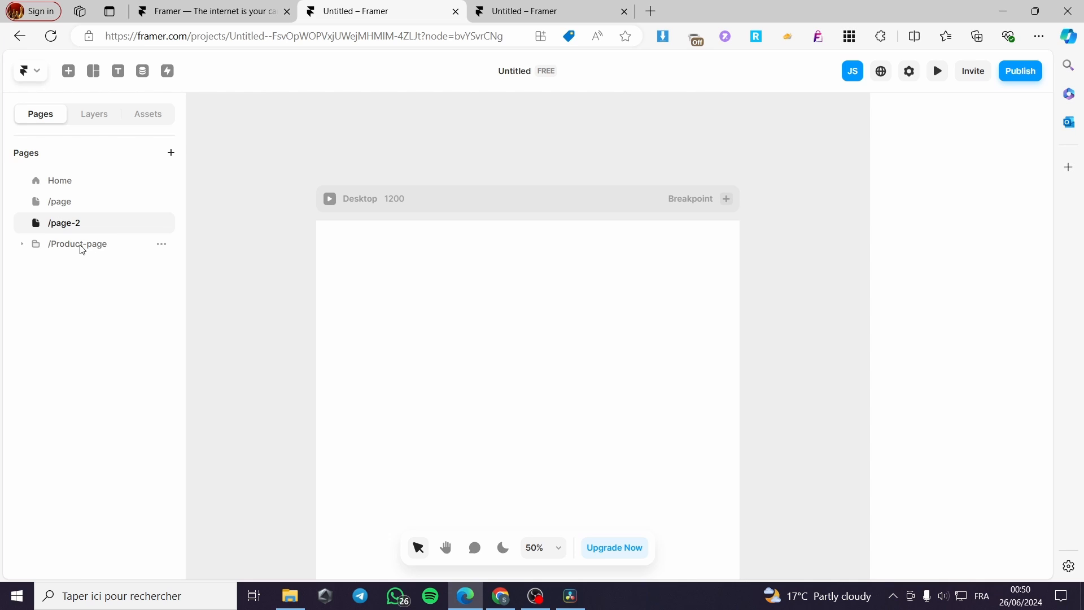
click(534, 317)
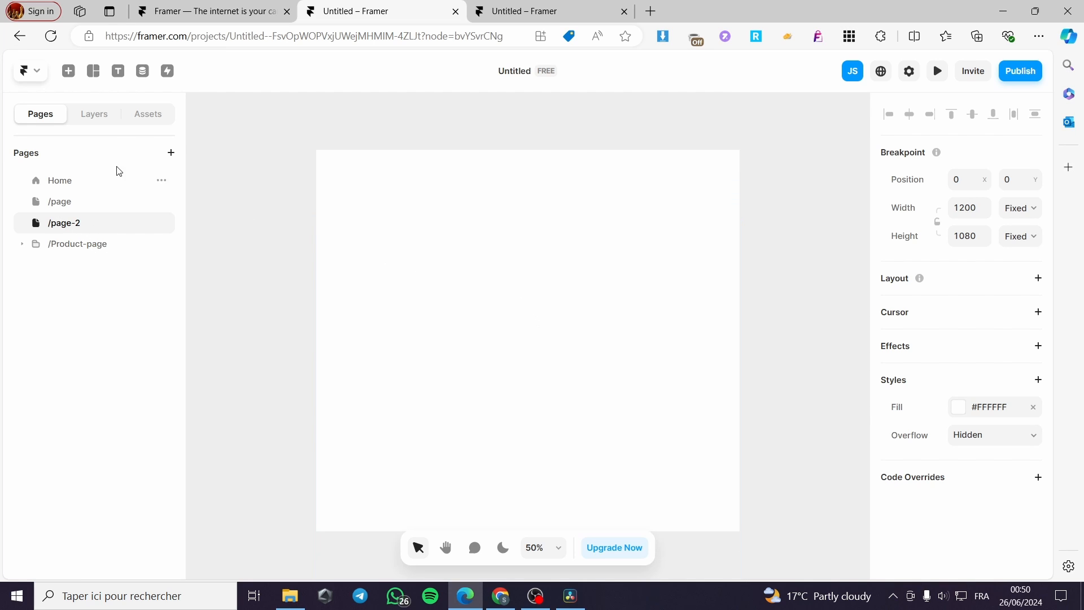
click(118, 71)
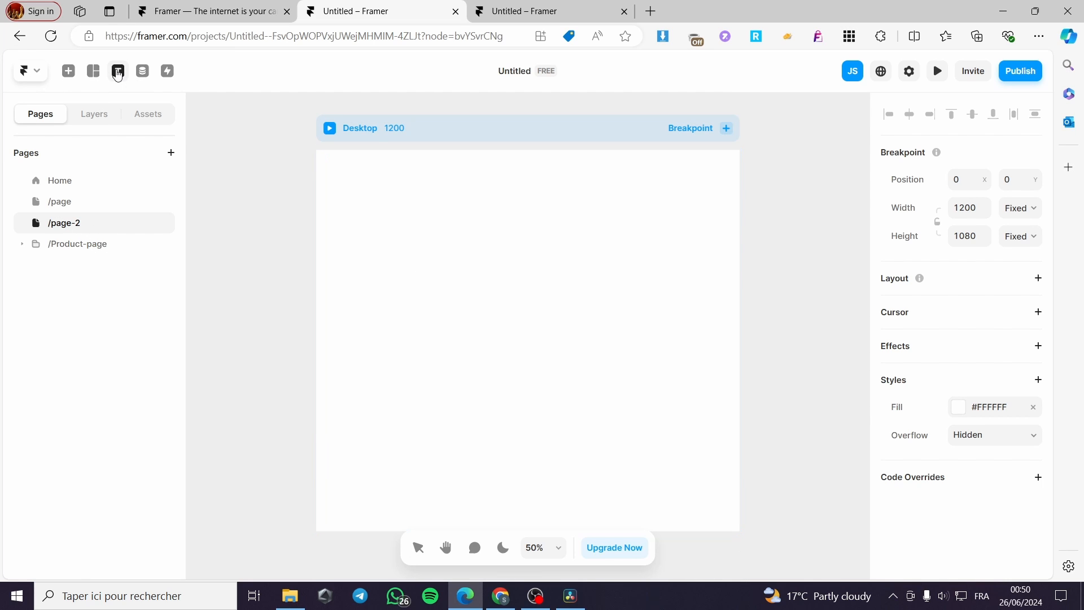
mouse_move(388, 208)
mouse_down()
mouse_move(441, 256)
mouse_move(710, 314)
mouse_up()
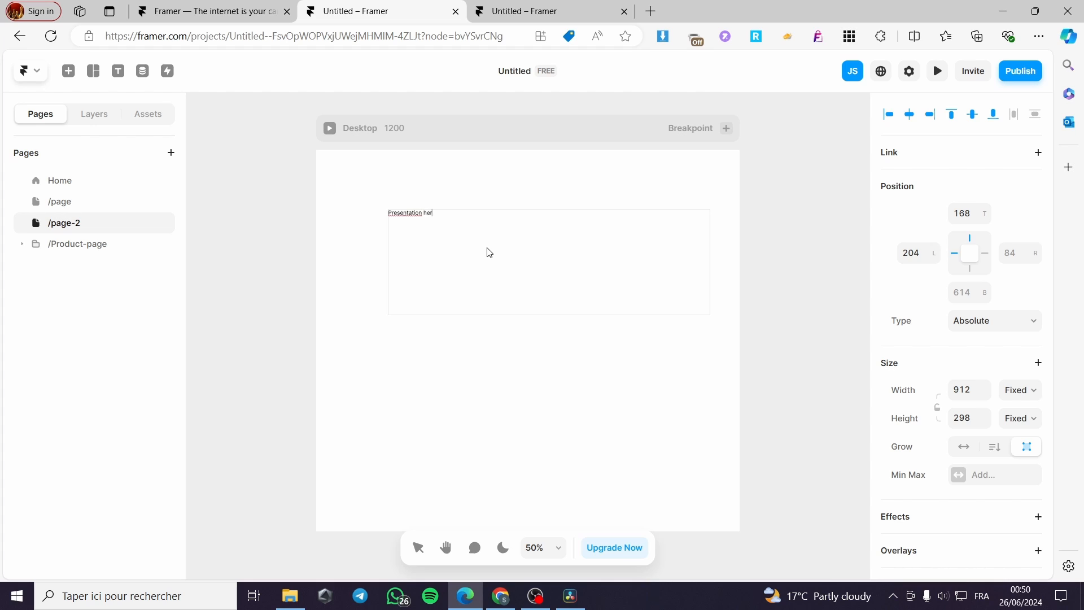
Set the font size of the "Presentation here" text on /page-2 to 75 pixels
drag(438, 211, 384, 212)
scroll(979, 294, down, 5)
scroll(935, 396, down, 4)
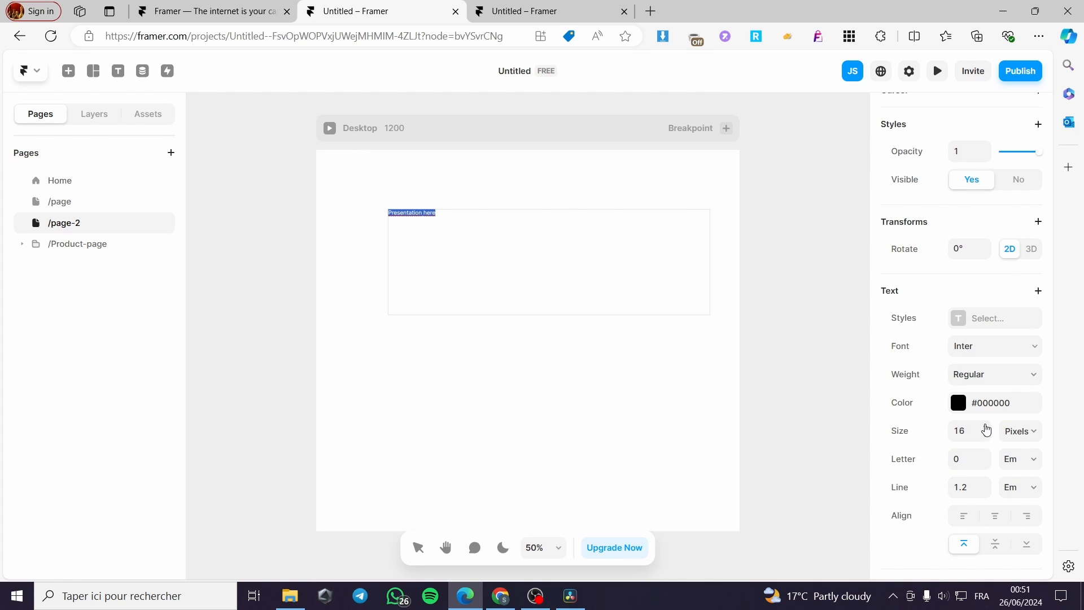
click(986, 427)
click(986, 427)
click(986, 427)
click(986, 427)
drag(986, 427, 986, 427)
click(986, 426)
click(987, 427)
click(987, 427)
click(986, 427)
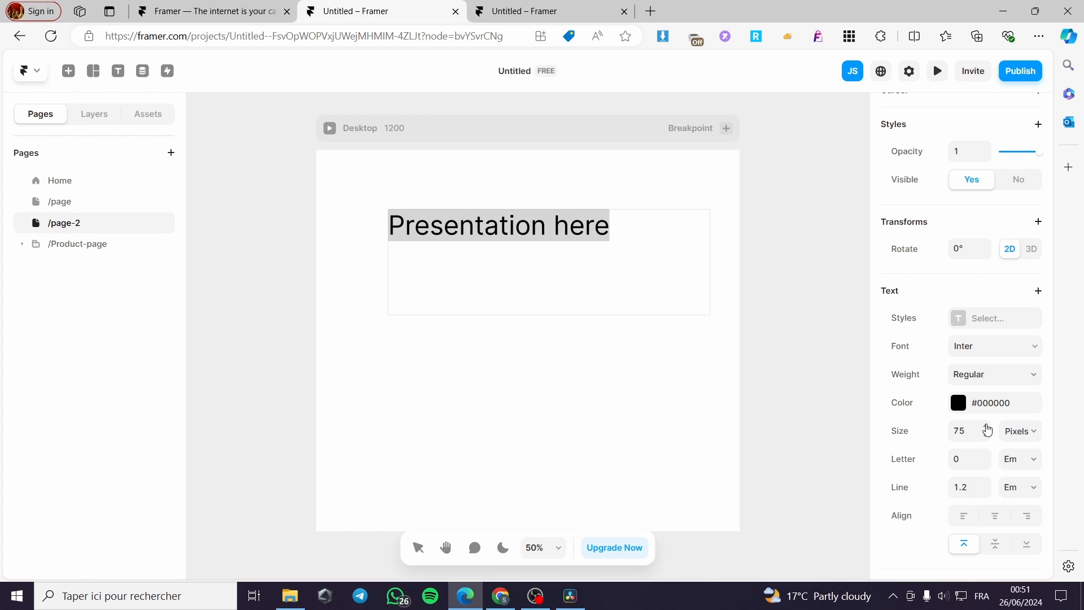
key(Escape)
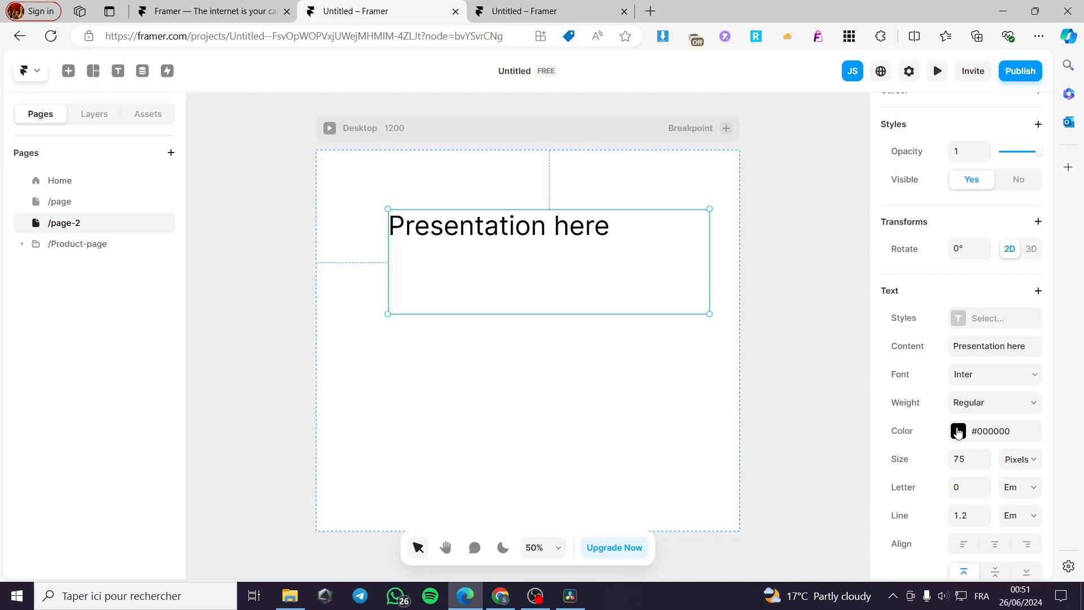
Shift the text box slightly down and right, and color its "Presentation here" text blue, #1B98F2
drag(627, 234, 401, 256)
double_click(601, 249)
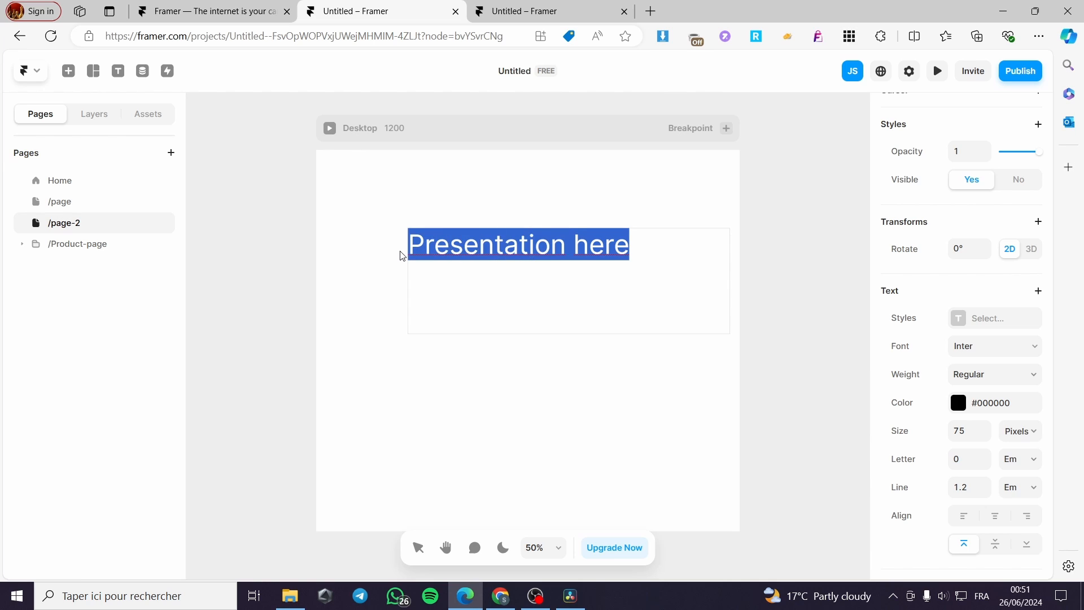
click(960, 403)
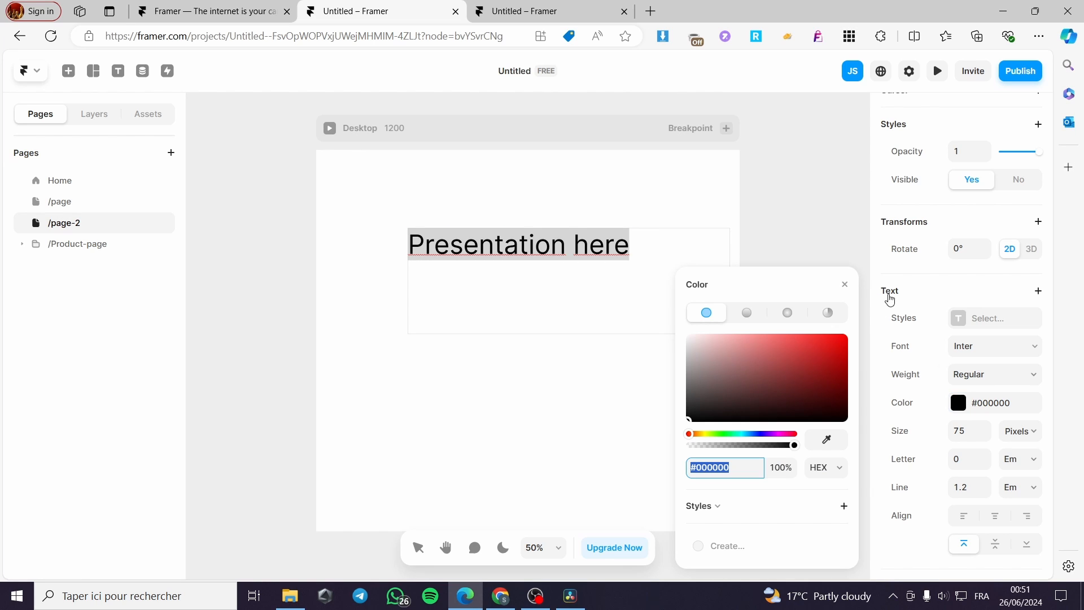
mouse_move(831, 345)
mouse_down()
mouse_move(734, 366)
mouse_move(774, 365)
mouse_move(772, 380)
mouse_move(831, 339)
mouse_up()
click(751, 433)
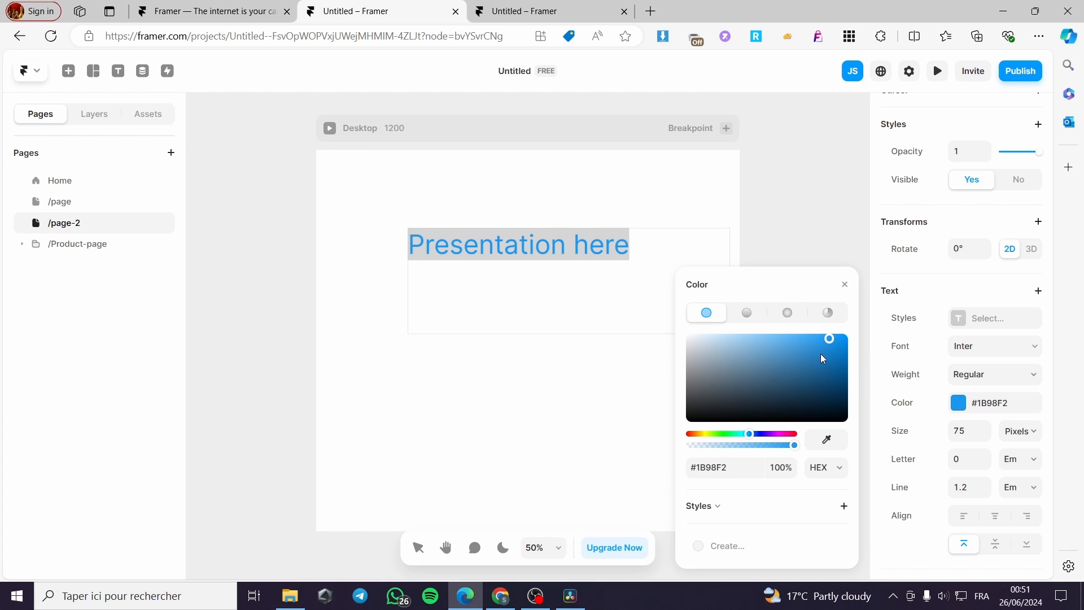
click(880, 357)
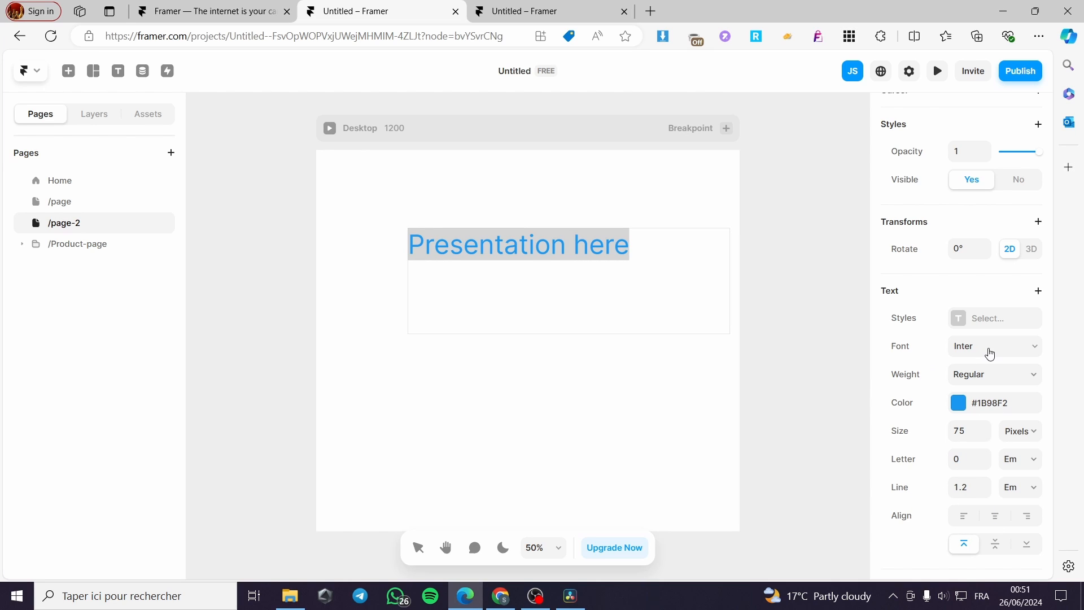
Change the font of the "Presentation here" text to ADLaM Display
click(990, 353)
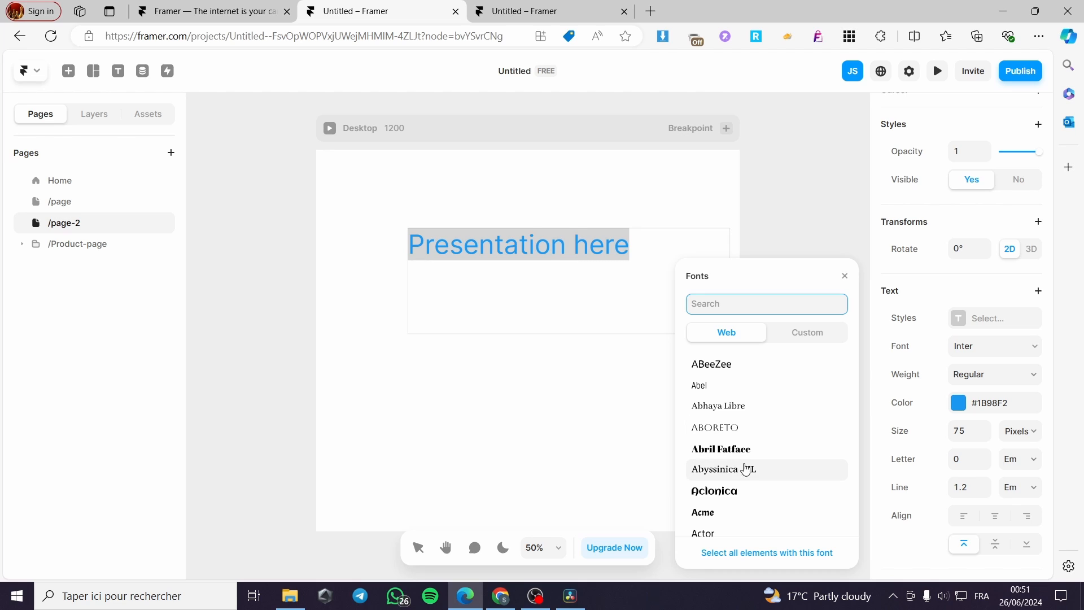
scroll(746, 470, down, 2)
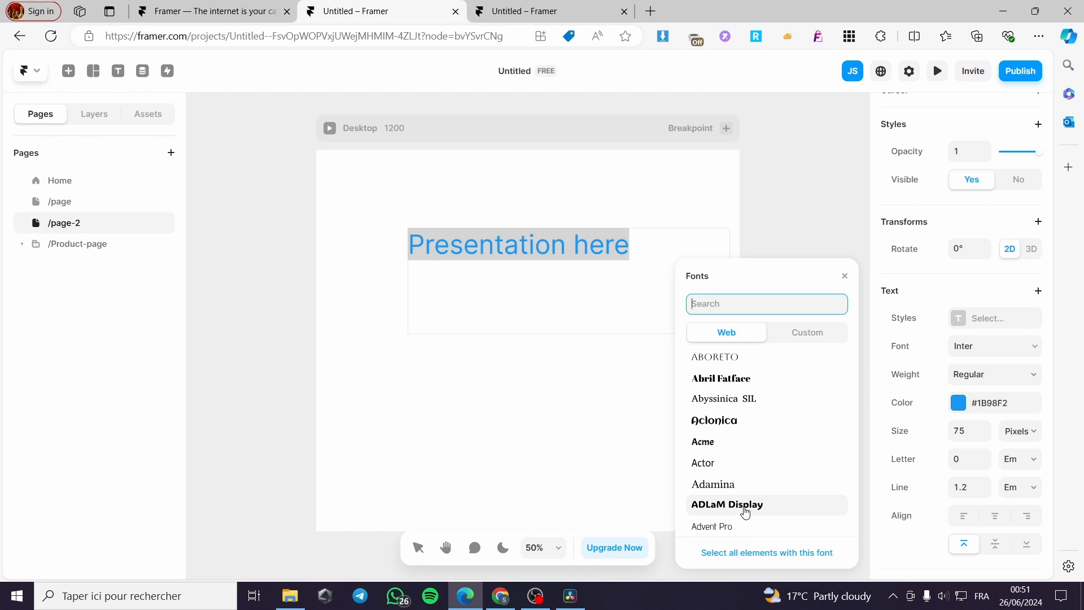
click(745, 512)
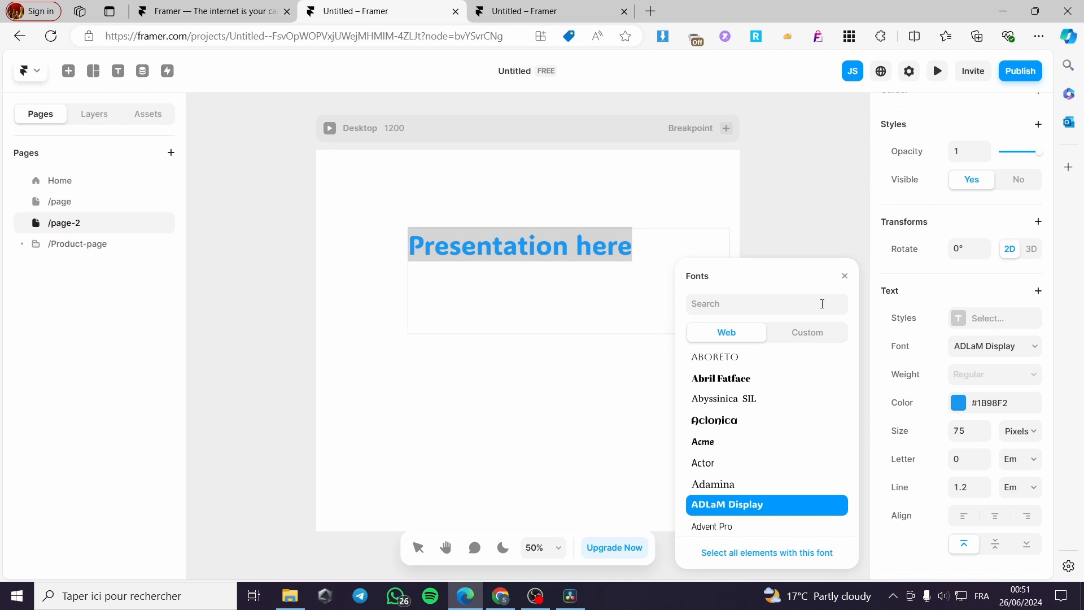
scroll(788, 411, down, 3)
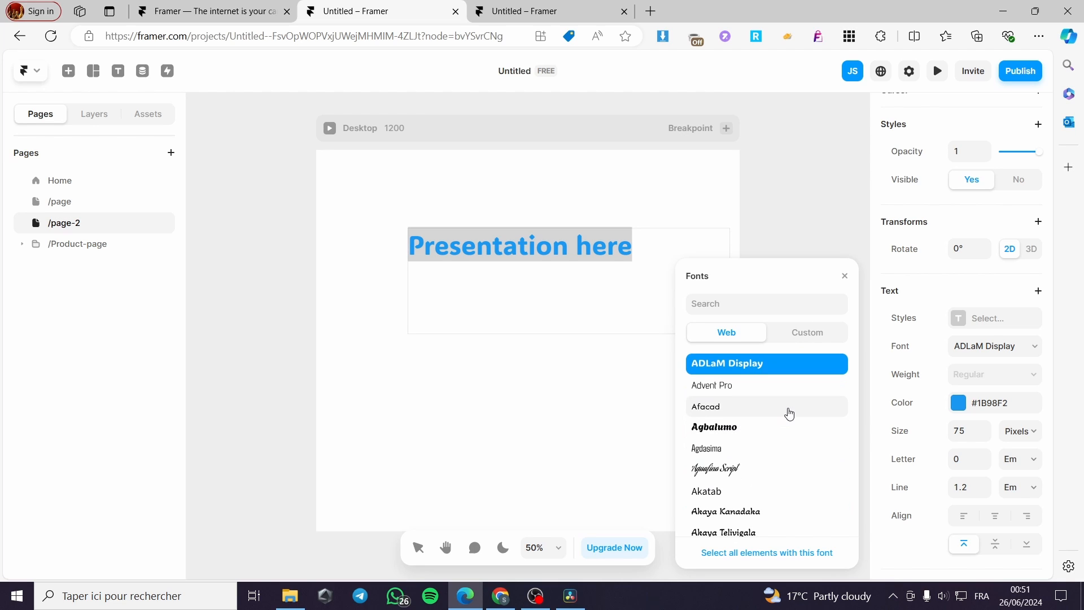
scroll(791, 411, up, 1)
scroll(791, 411, down, 1)
click(845, 276)
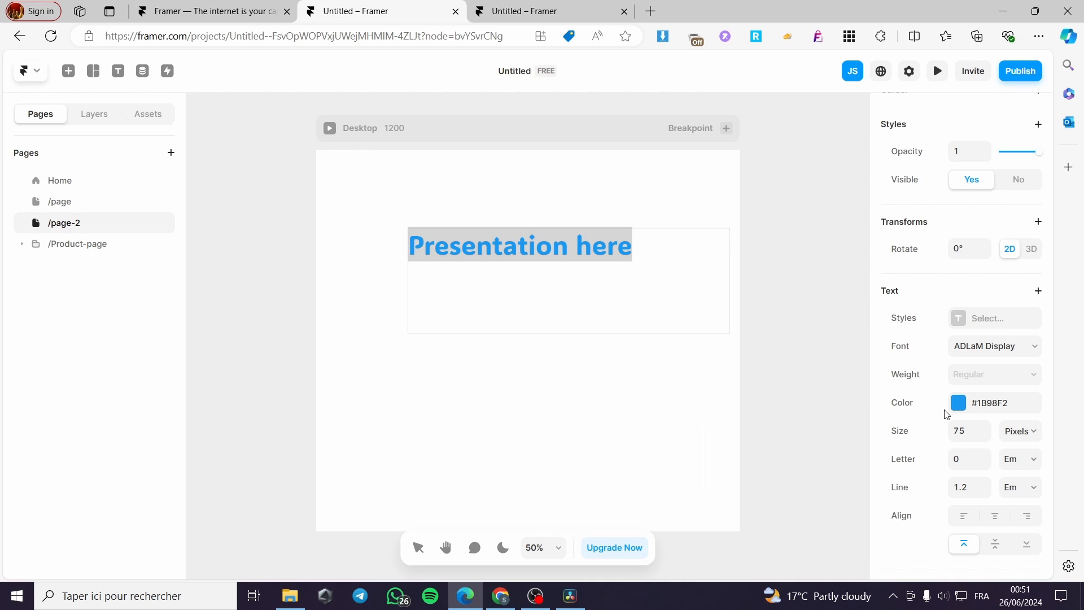
scroll(969, 417, up, 4)
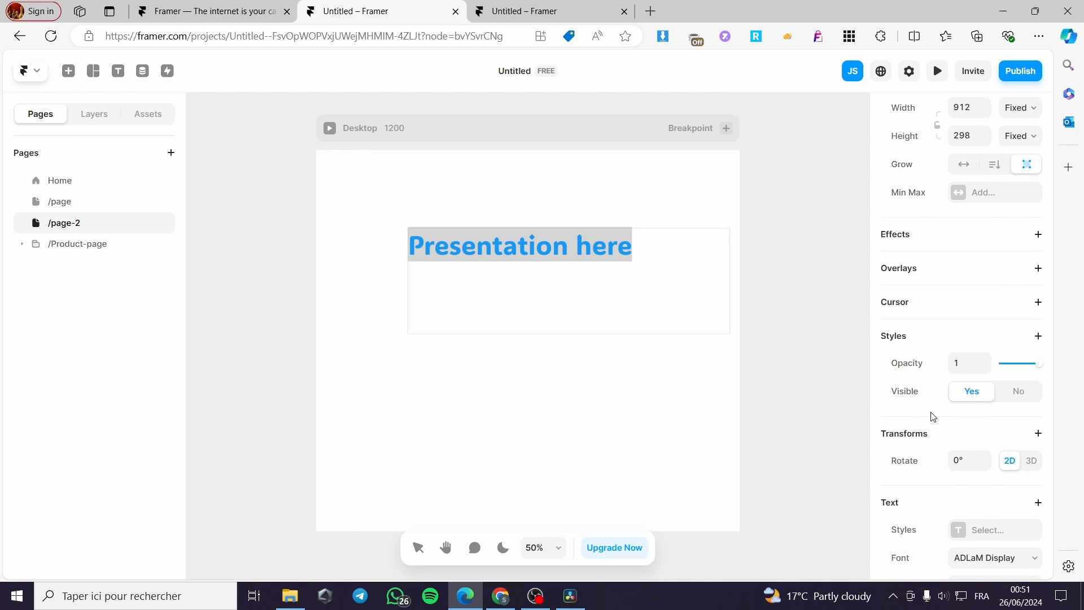
Look through the "Presentation here" text's size, effects, styles, transforms and text properties
scroll(929, 507, down, 2)
scroll(927, 506, down, 1)
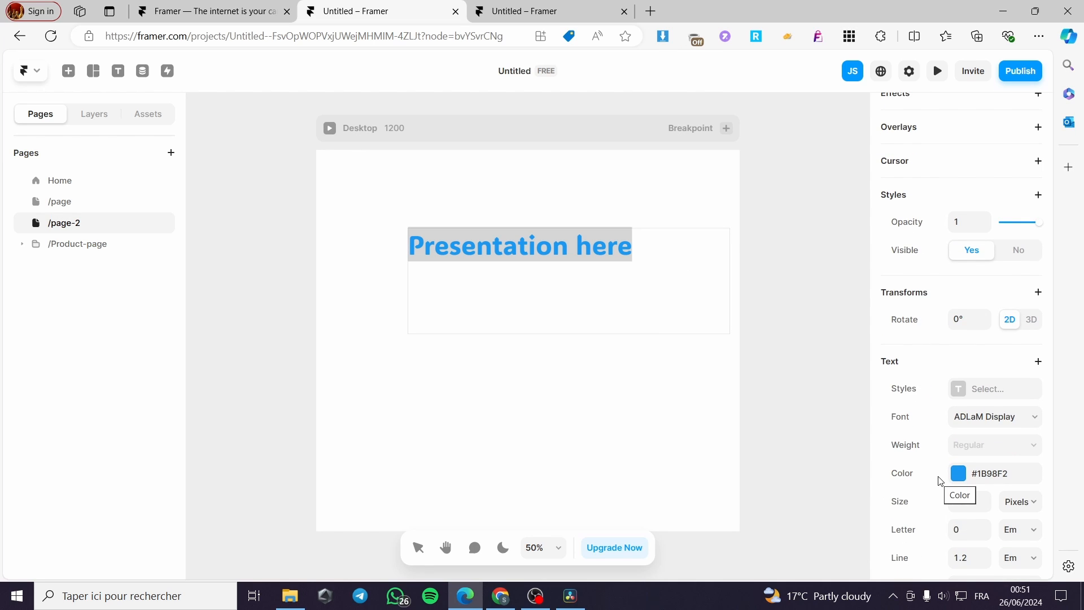
scroll(926, 427, up, 3)
key(Escape)
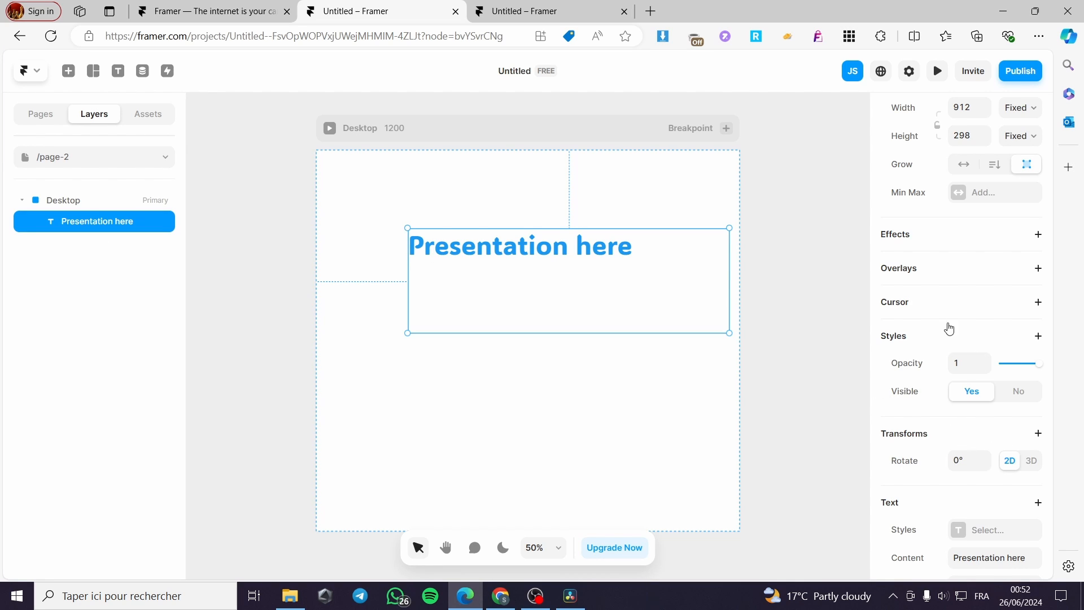
scroll(950, 330, up, 2)
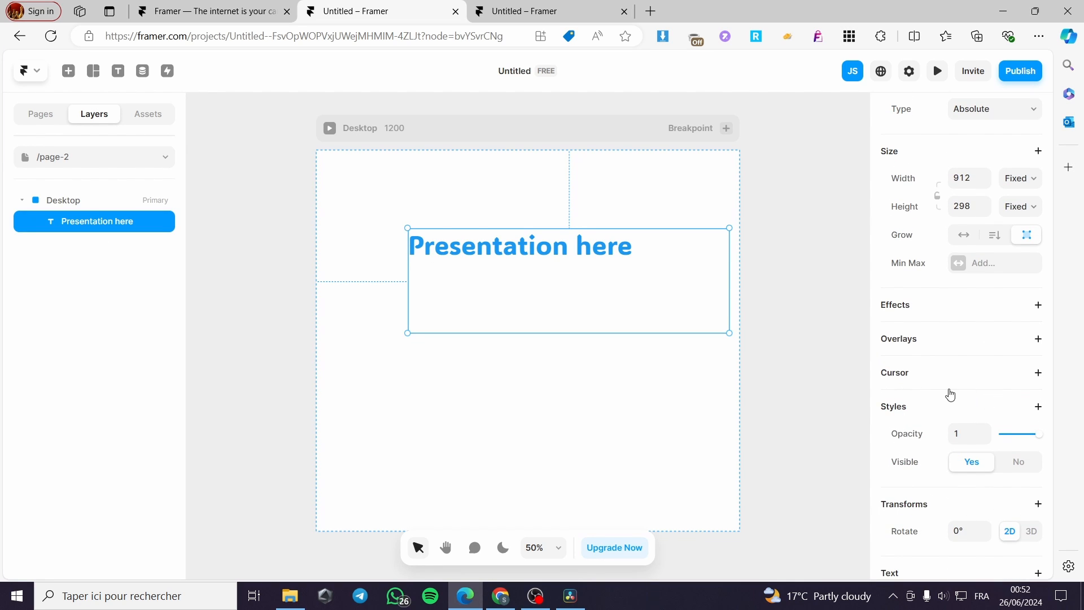
scroll(955, 407, down, 2)
scroll(968, 452, up, 4)
scroll(973, 435, down, 6)
scroll(942, 425, up, 1)
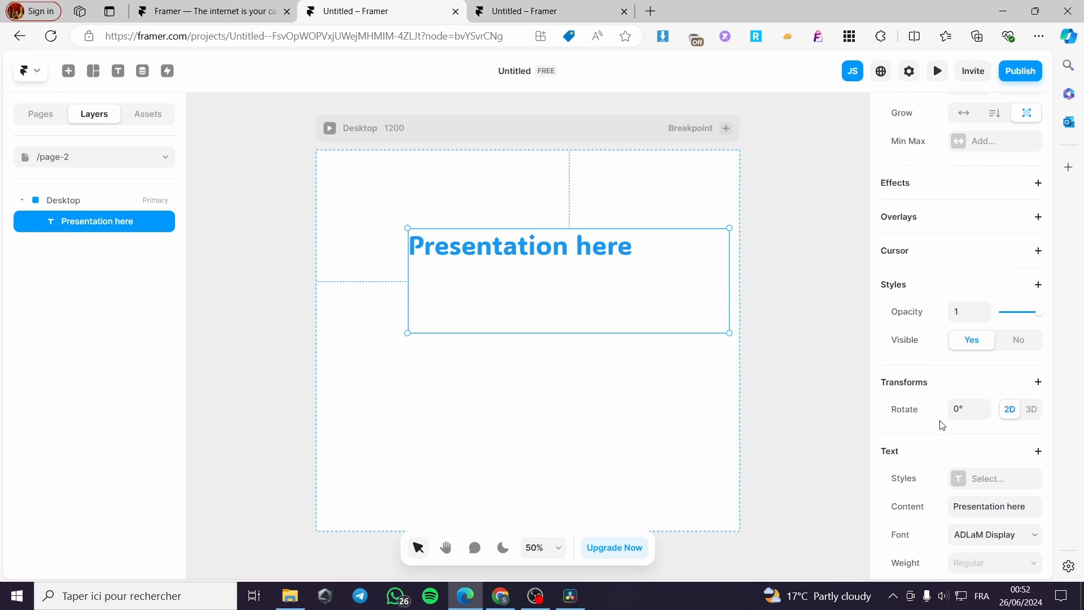
scroll(942, 424, up, 1)
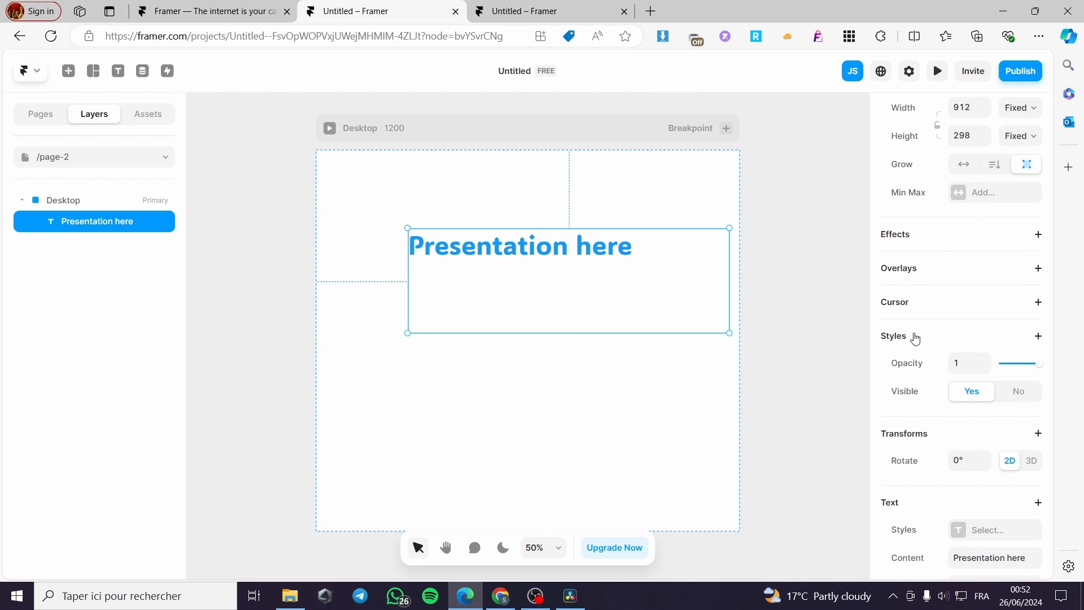
scroll(934, 307, up, 2)
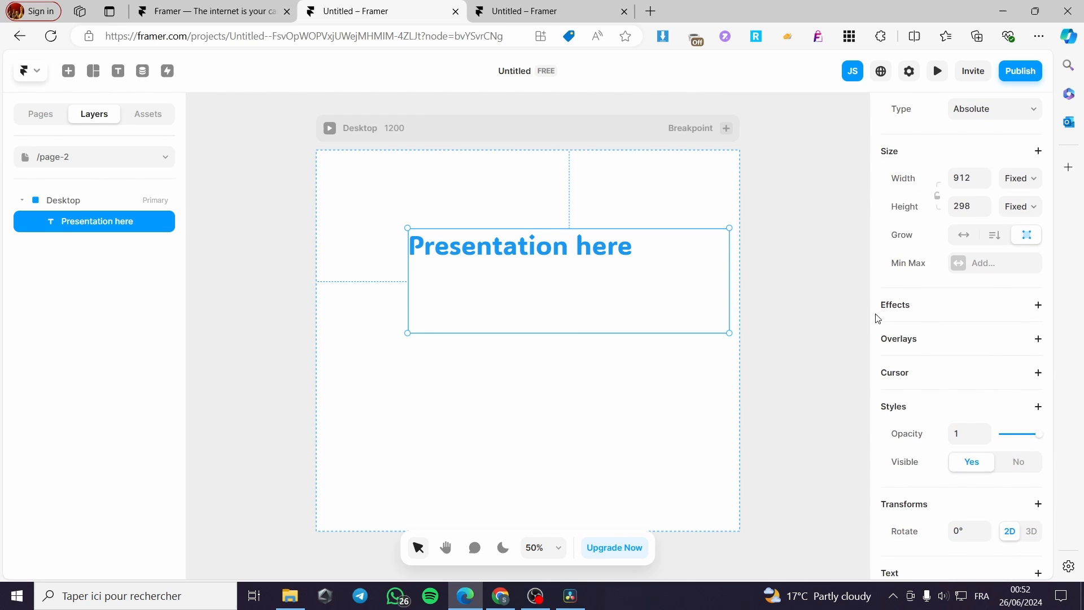
Add an Appear effect to the "Presentation here" text with the On Appear trigger and the Slide In Right preset
click(1039, 305)
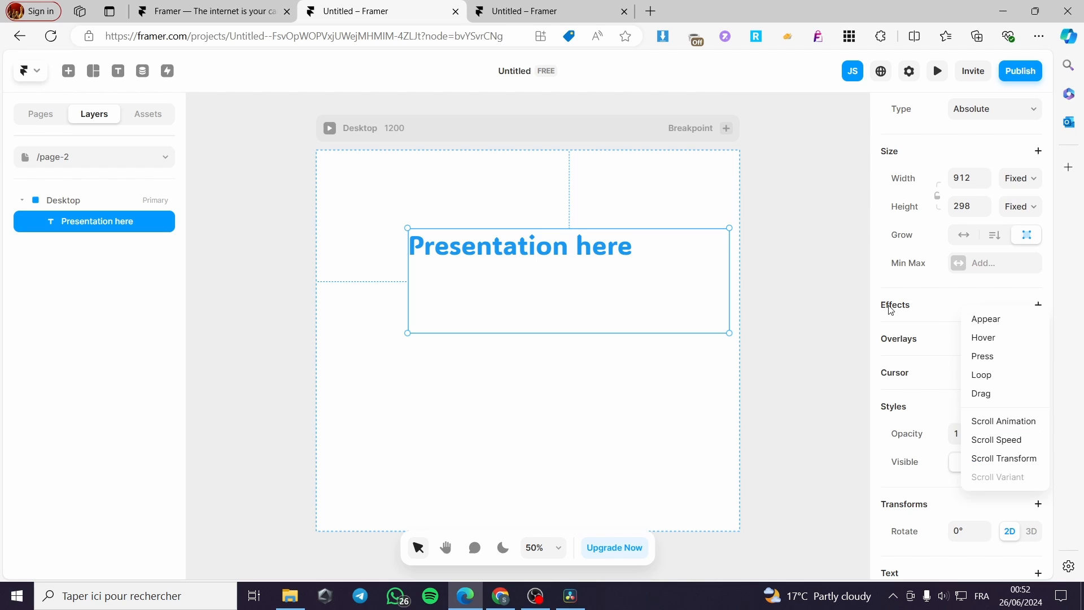
click(992, 322)
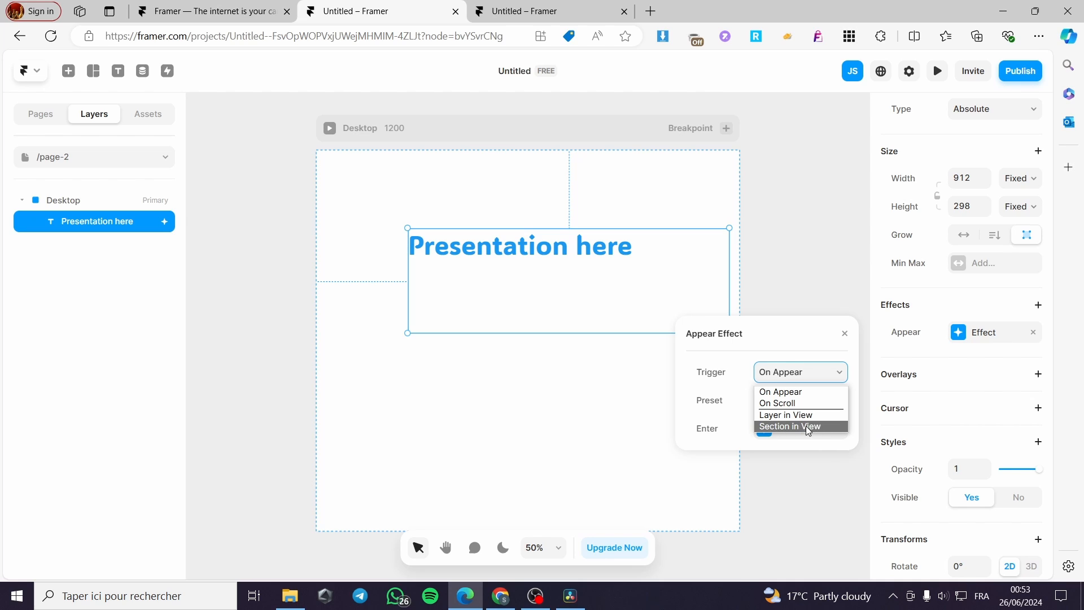
click(810, 395)
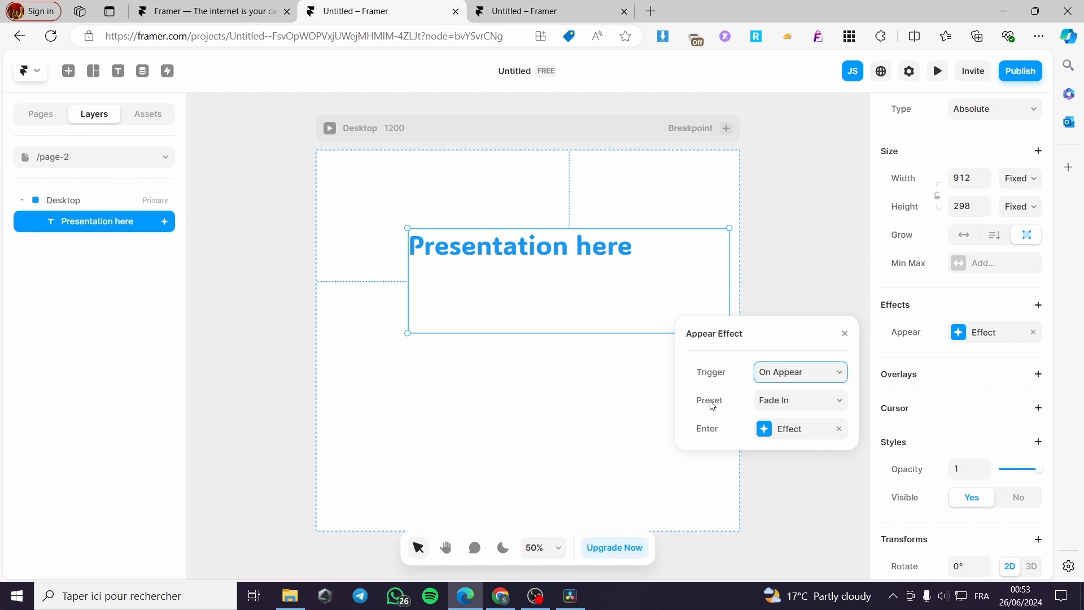
click(826, 406)
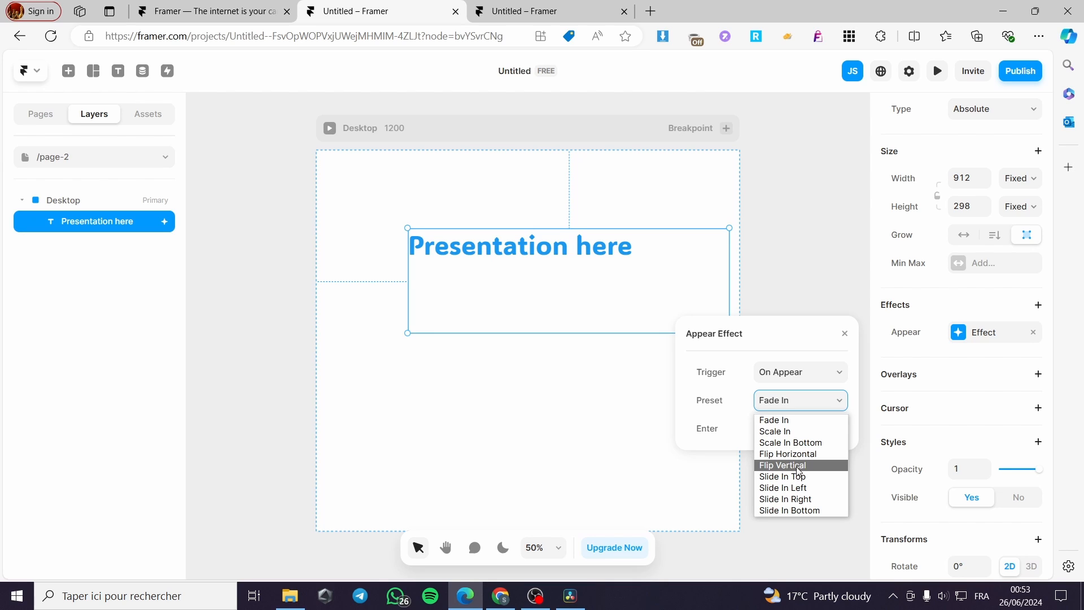
click(817, 501)
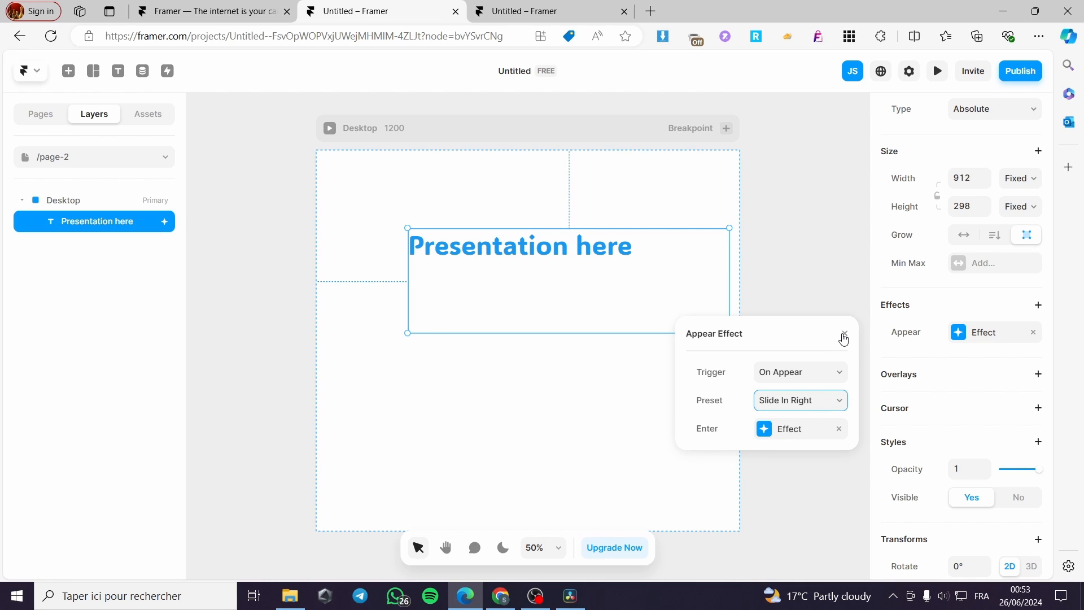
click(845, 334)
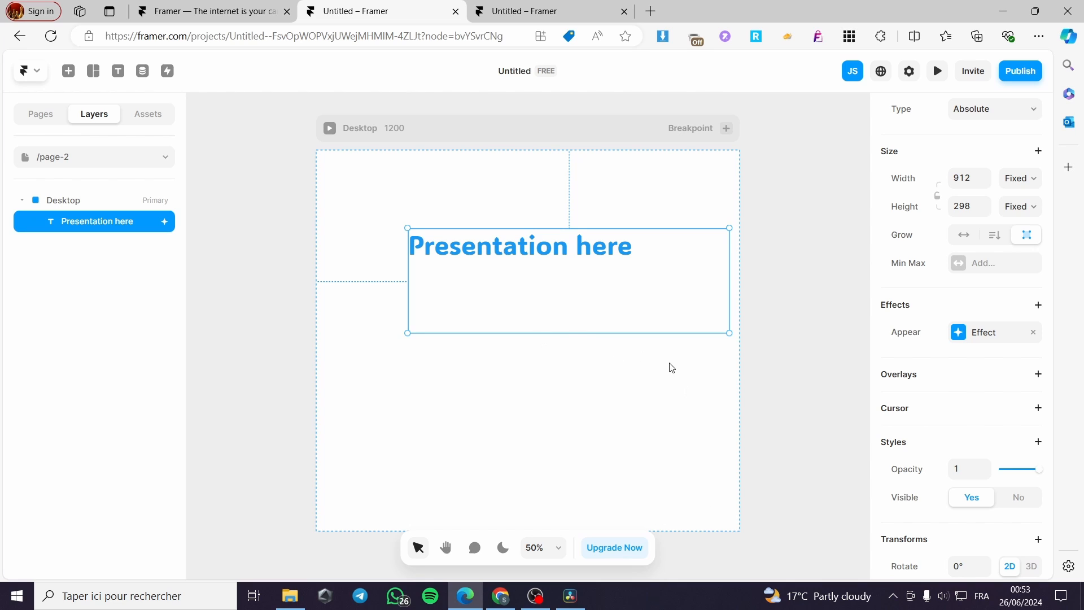
Preview /page-2 to check the text's Slide In Right effect, and return to the canvas
click(939, 74)
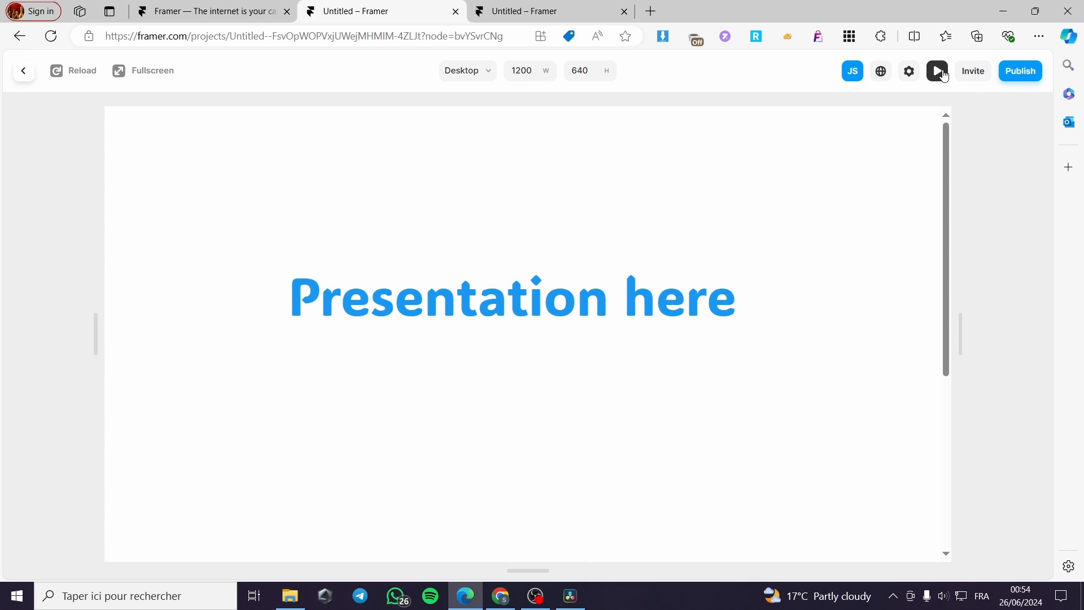
click(939, 72)
click(939, 72)
click(937, 71)
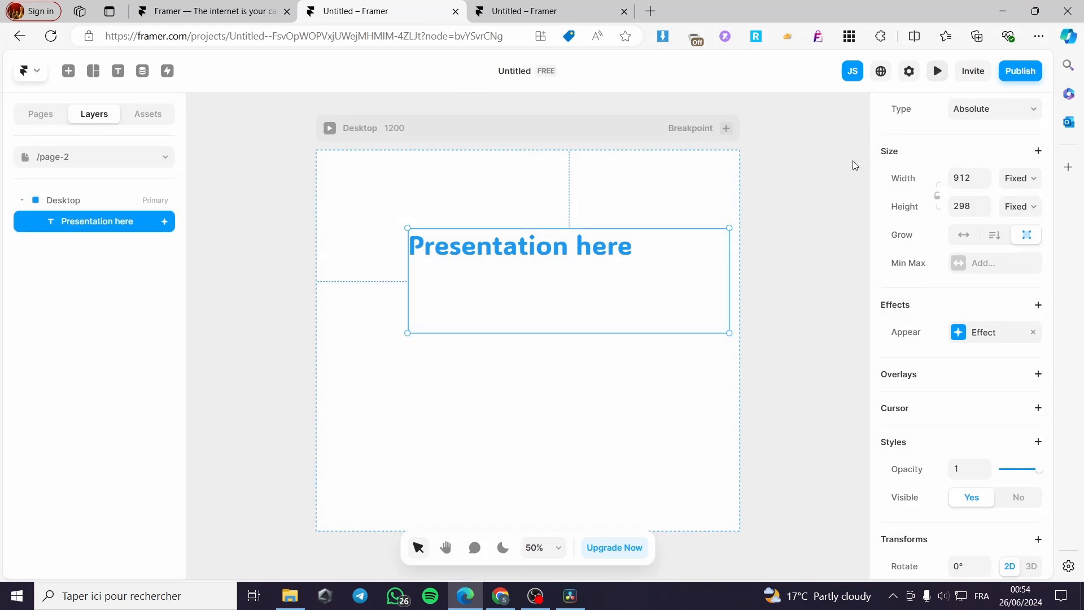
Replace the text's Appear effect with a new Appear effect using the Scale In Bottom preset
click(1034, 332)
click(1038, 306)
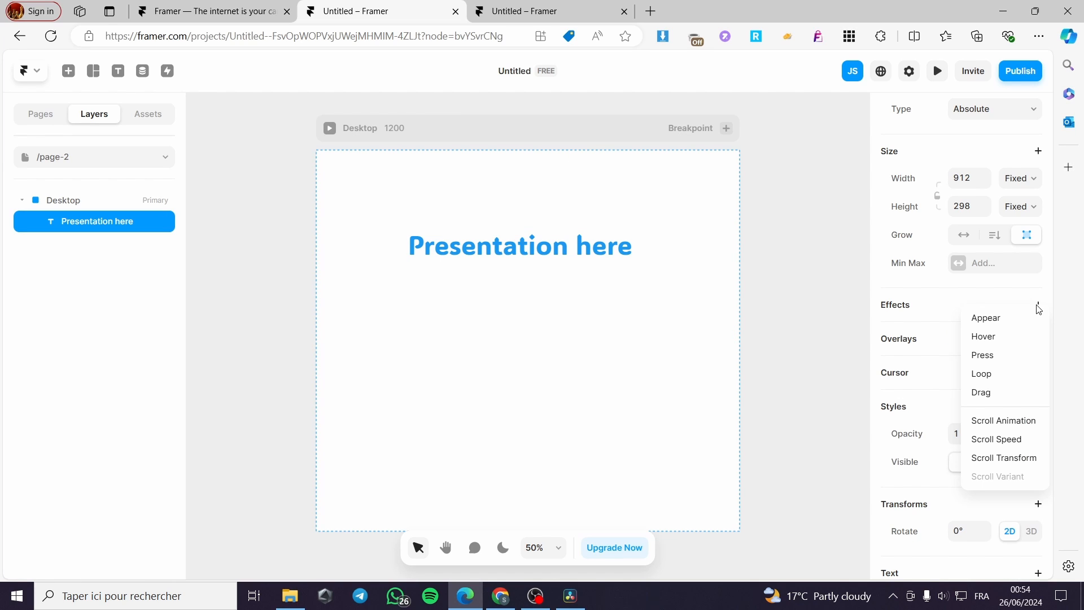
click(1011, 324)
click(824, 404)
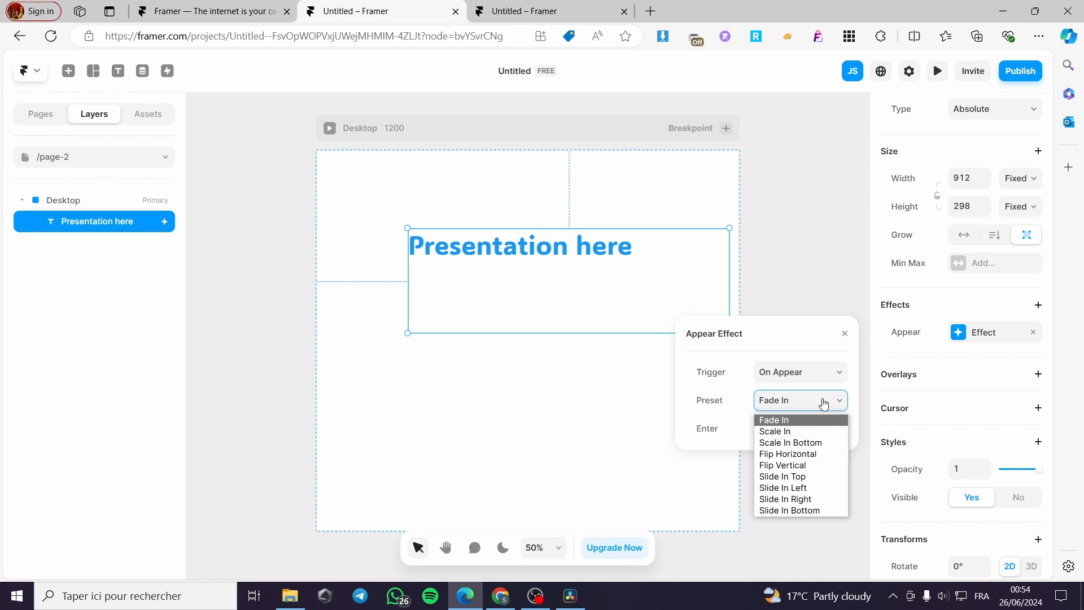
click(824, 443)
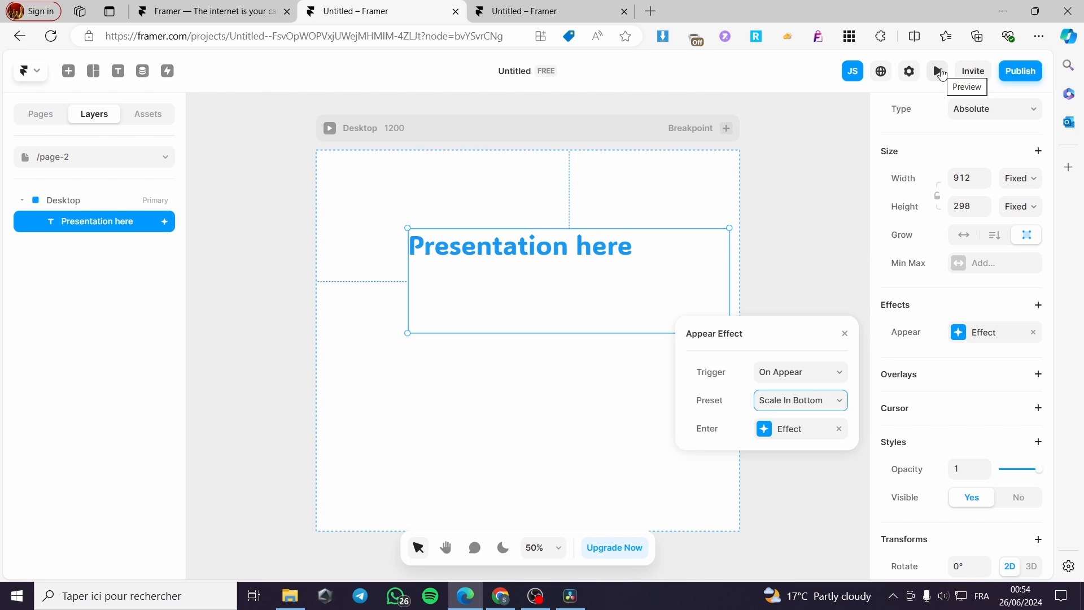
Preview /page-2 repeatedly to check the Scale In Bottom effect, and return to the canvas
click(940, 73)
click(940, 72)
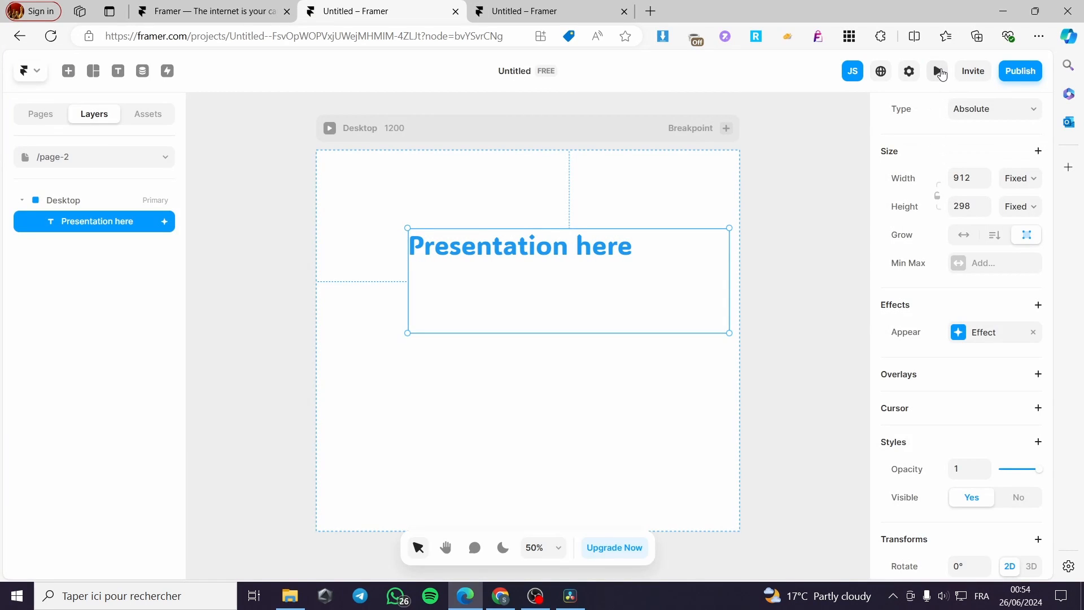
click(939, 71)
click(933, 73)
click(935, 72)
click(940, 72)
Replace the text's Appear effect with a Hover effect with opacity 1 and scale 1
click(1039, 330)
click(1039, 306)
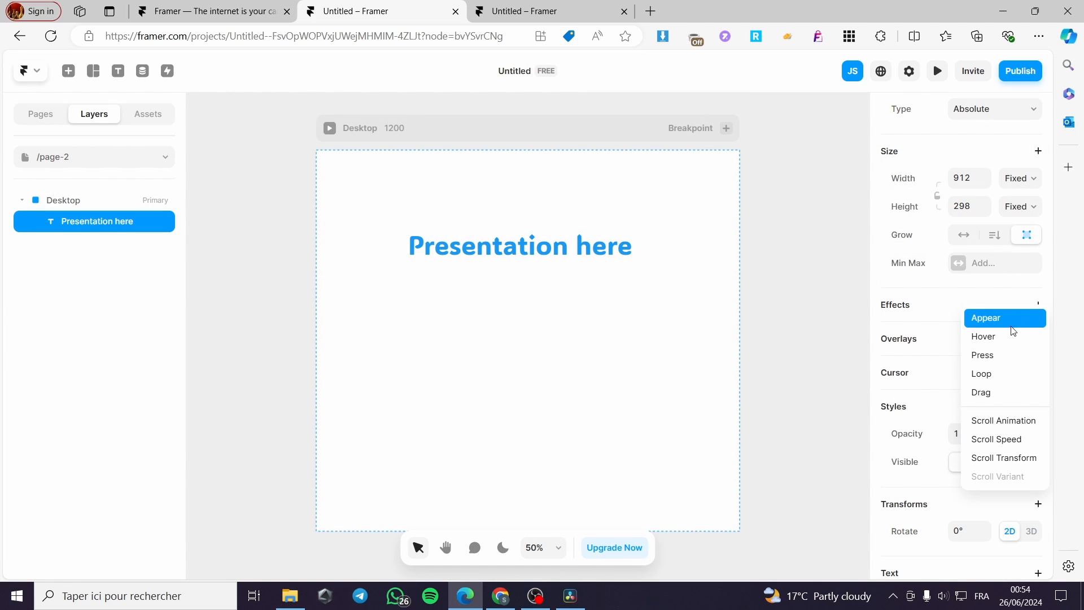
click(996, 346)
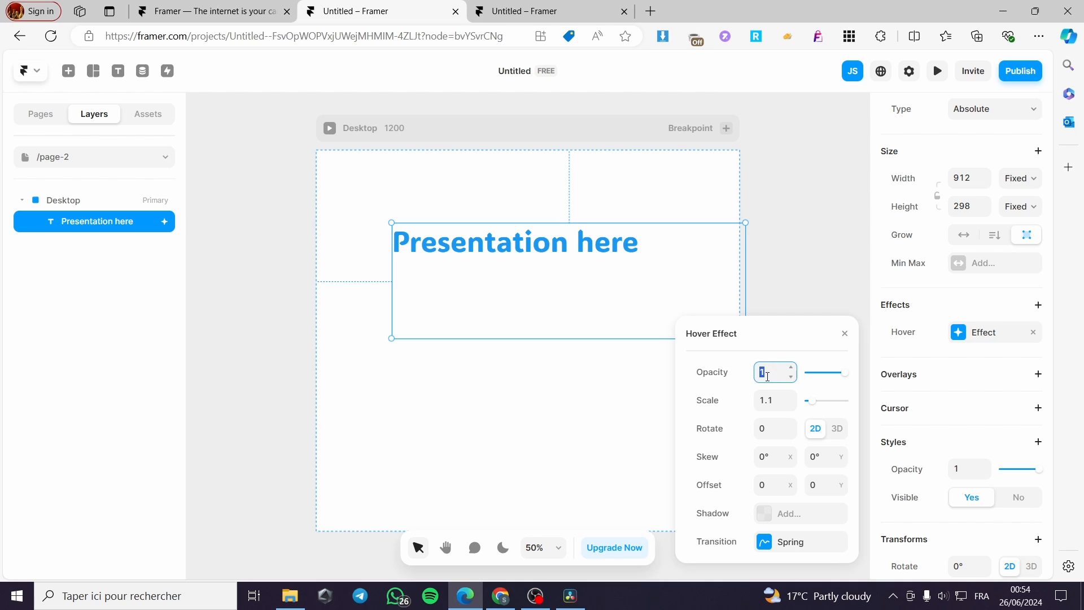
mouse_move(847, 377)
mouse_down()
mouse_move(811, 378)
mouse_move(864, 379)
mouse_up()
mouse_move(812, 404)
mouse_down()
mouse_move(823, 406)
mouse_move(814, 408)
mouse_up()
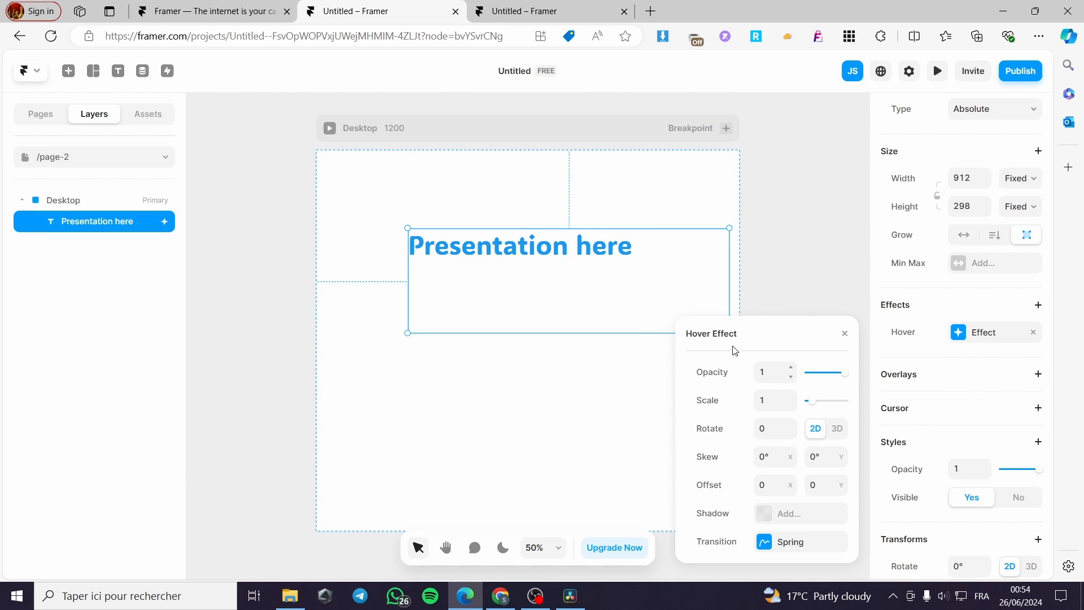
Switch the Hover effect's rotation to 3D to view its axis settings, and return it to 2D
click(838, 432)
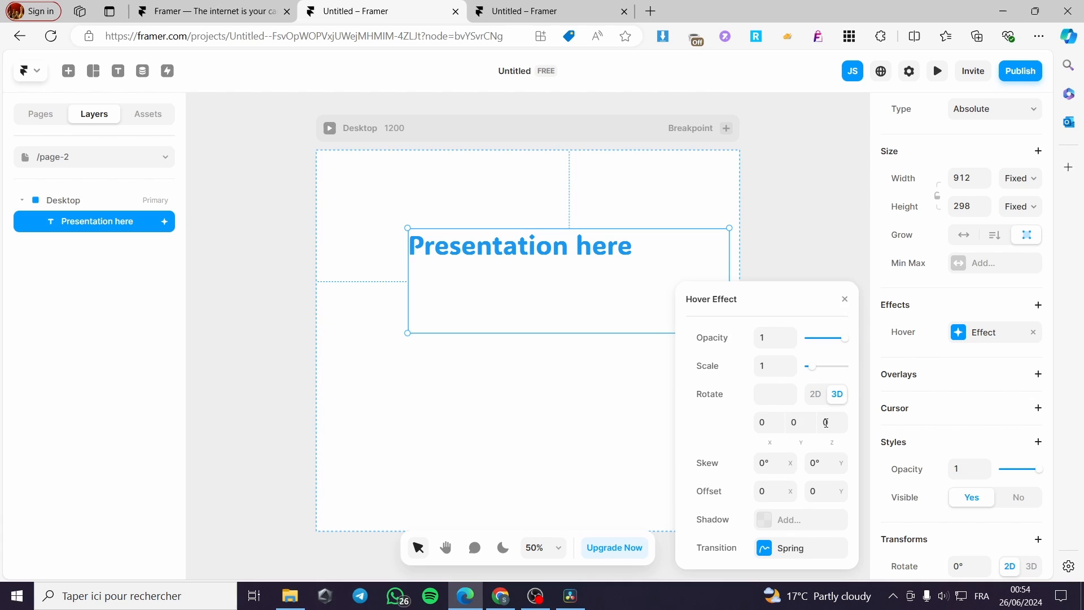
click(816, 395)
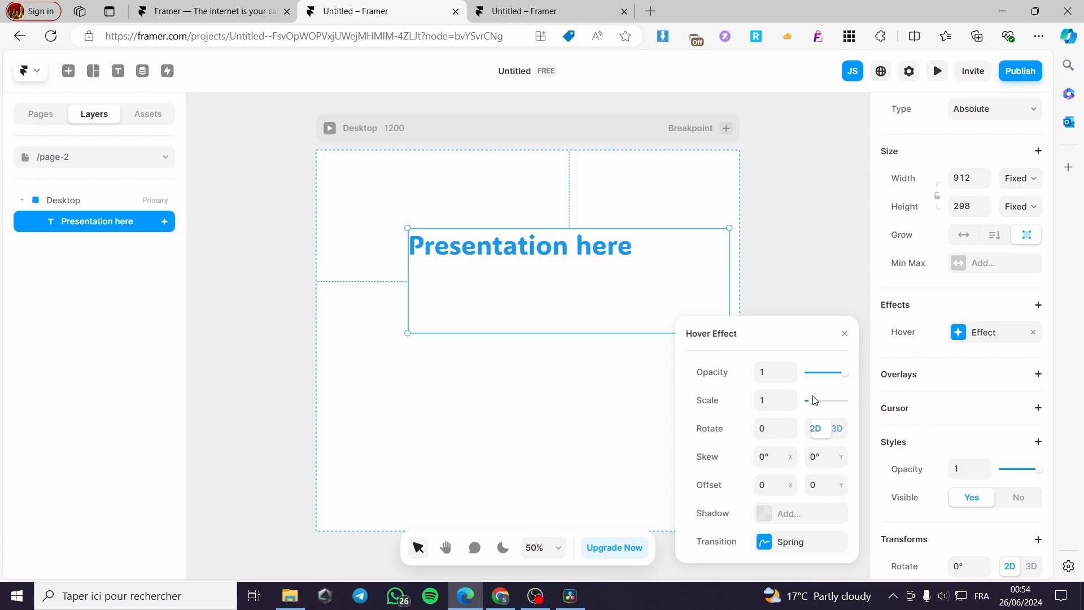
click(834, 433)
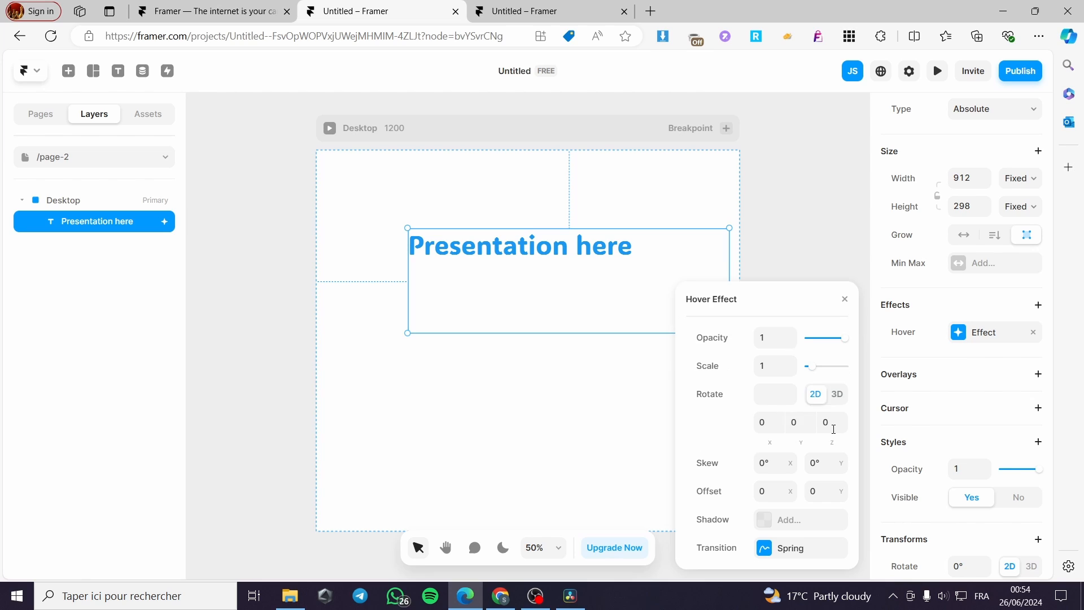
click(820, 395)
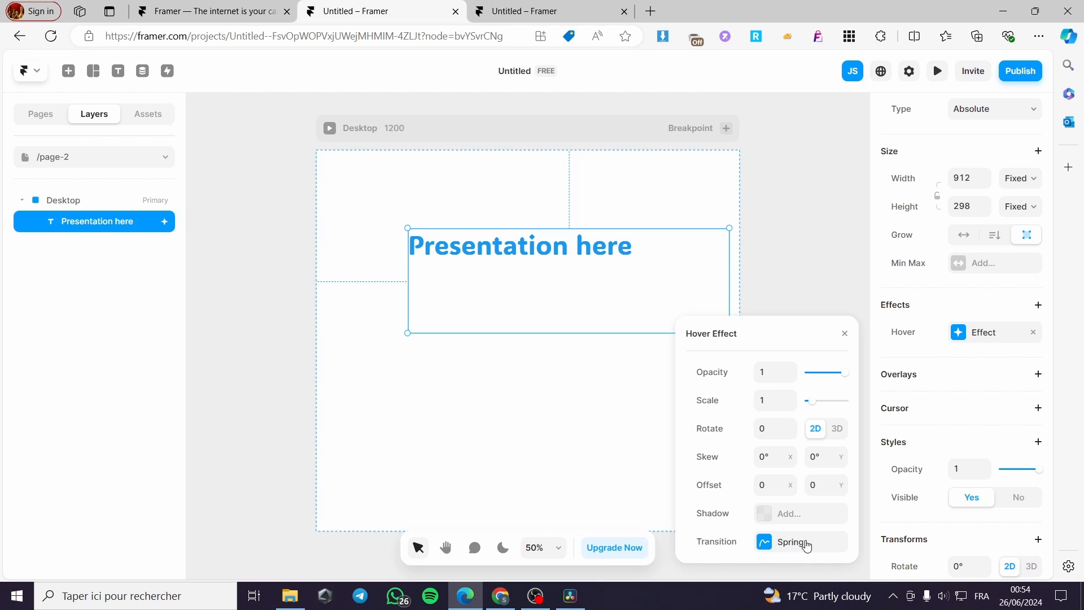
Set the Hover effect's Spring transition to stiffness 228, damping 21, mass 3.9 and delay 3.5 s, and preview the page
click(770, 548)
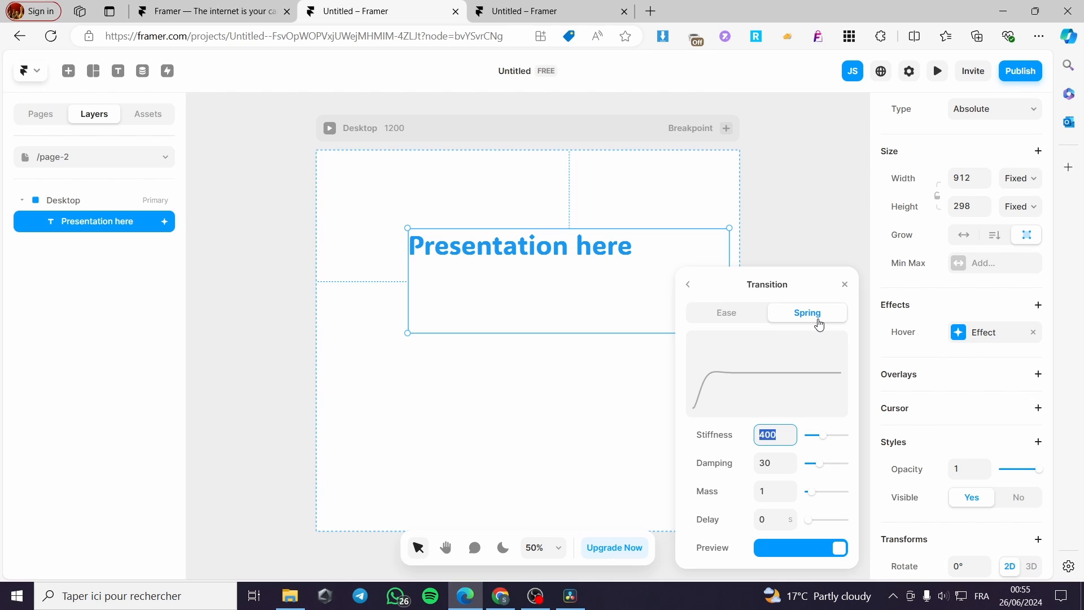
click(727, 312)
click(814, 311)
click(815, 313)
drag(824, 439, 819, 526)
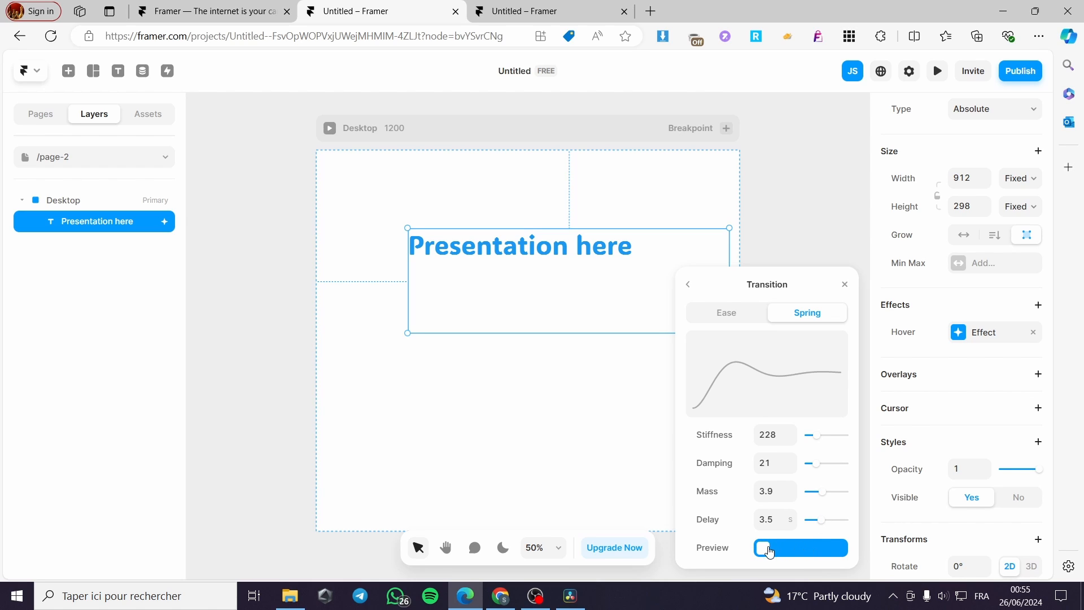
click(938, 73)
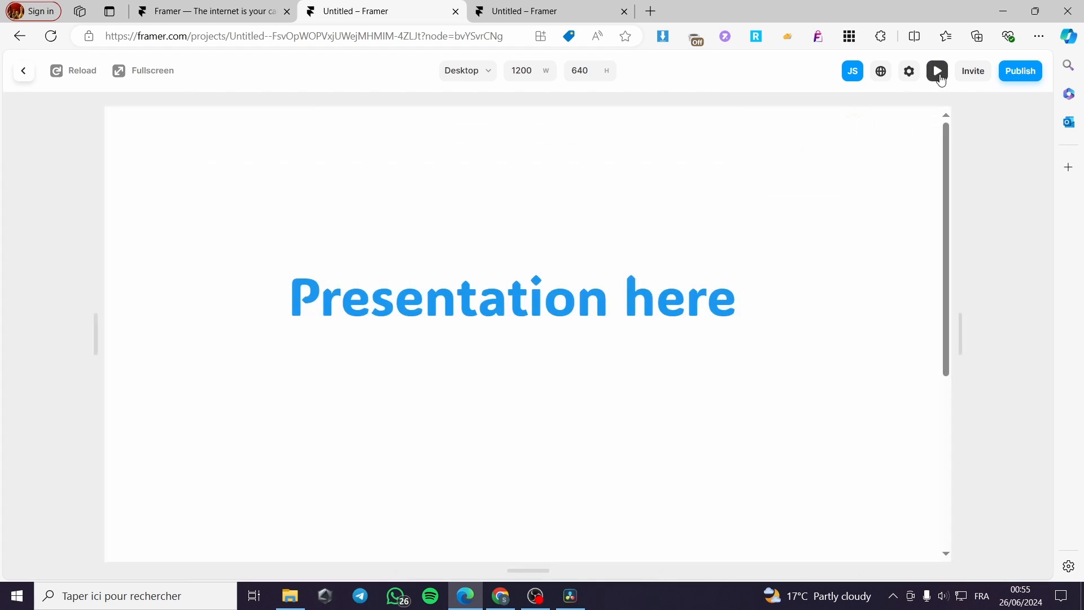
click(936, 72)
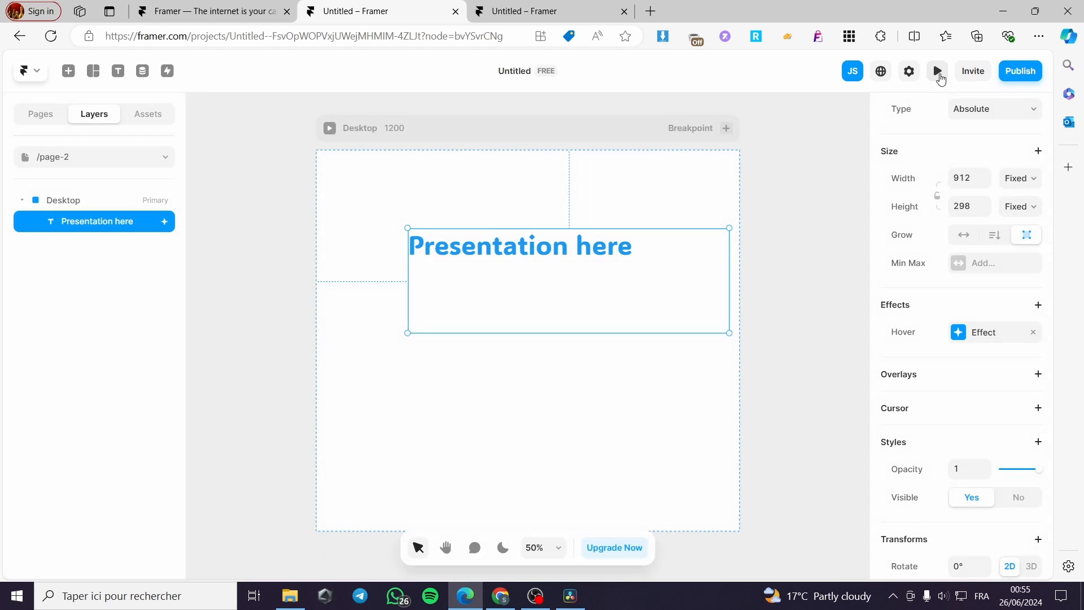
Change the Hover effect's Spring transition to stiffness 289 and damping 18, and shorten its delay
click(993, 335)
click(788, 542)
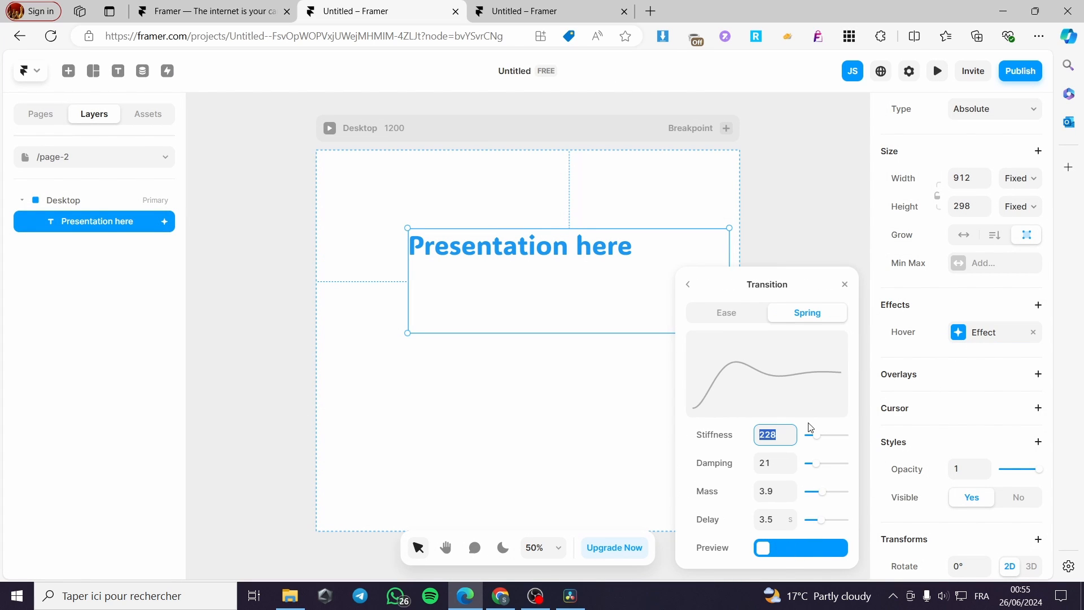
drag(823, 441, 817, 464)
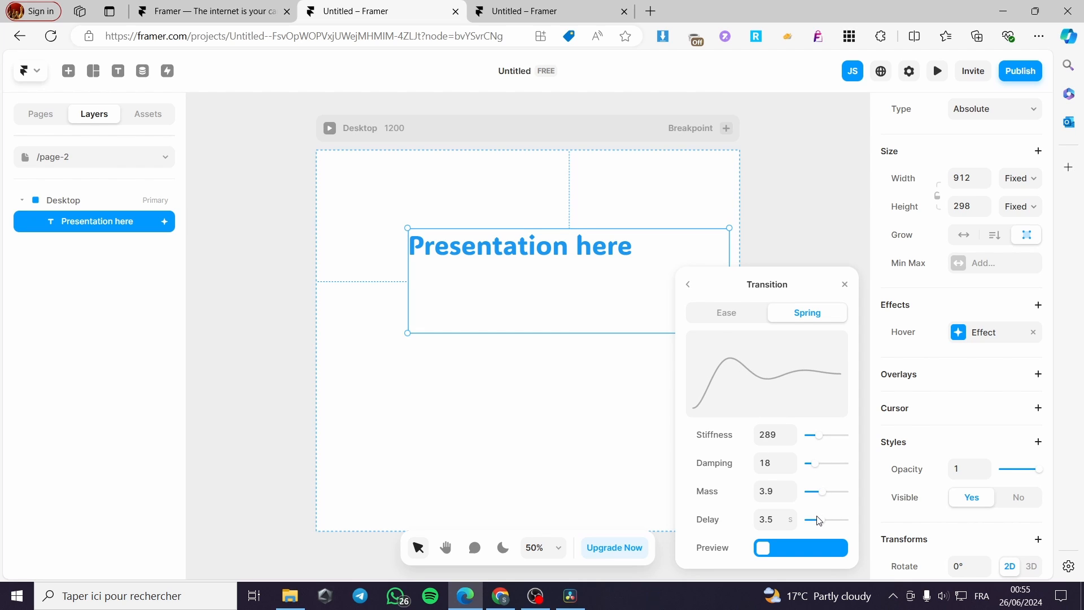
drag(822, 520, 812, 525)
click(1019, 334)
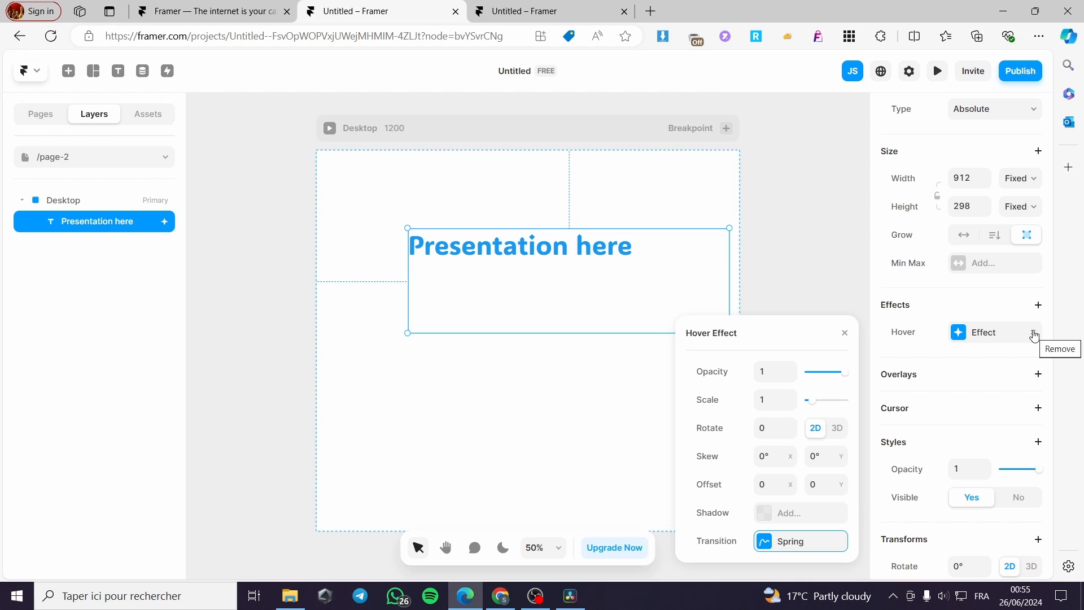
Replace the text's Hover effect with a fresh default one, and play the preview of its Spring transition
click(1035, 336)
click(1039, 305)
click(998, 333)
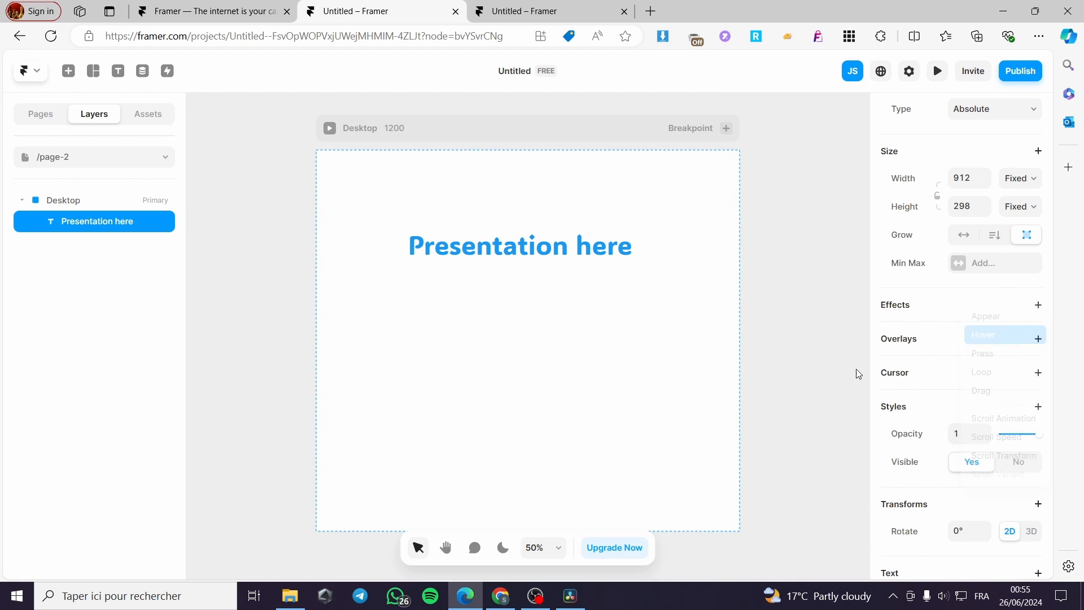
click(806, 543)
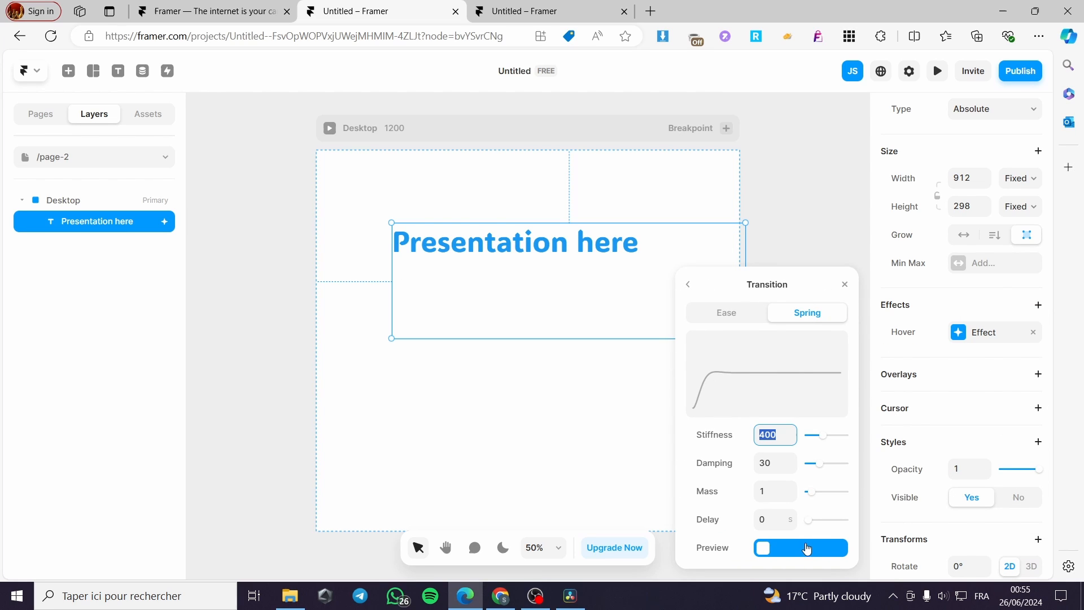
click(776, 554)
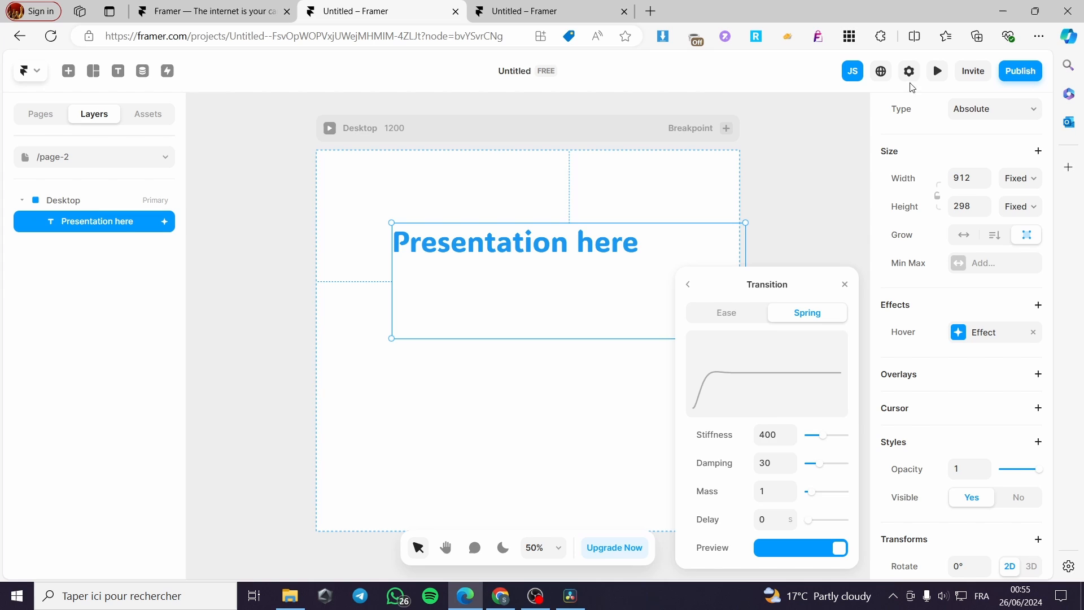
Preview the page with the current Hover effect, and replace that effect with a fresh Hover one
click(939, 73)
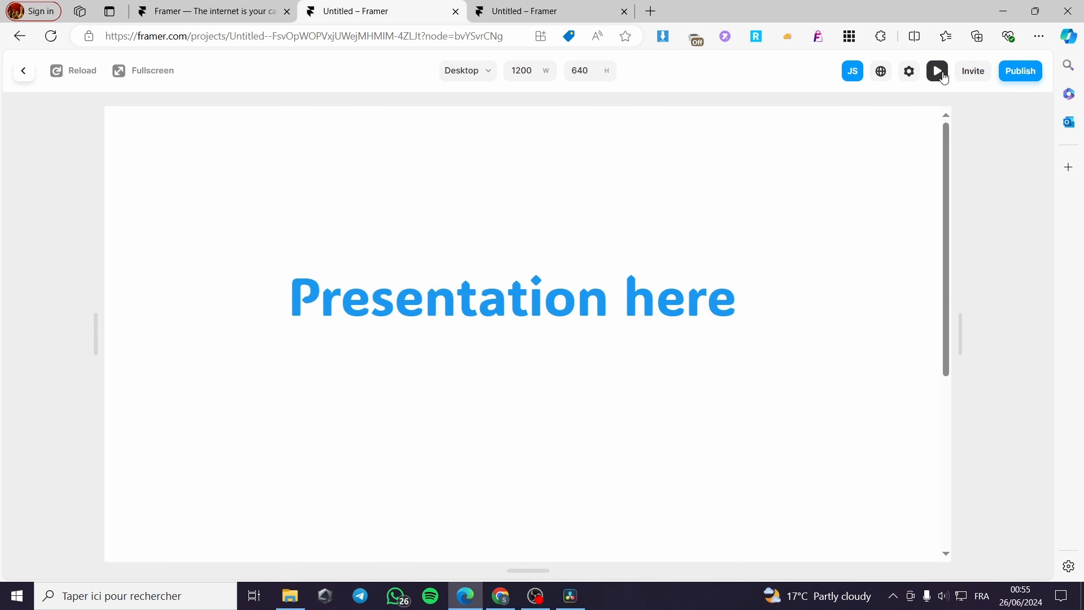
click(942, 73)
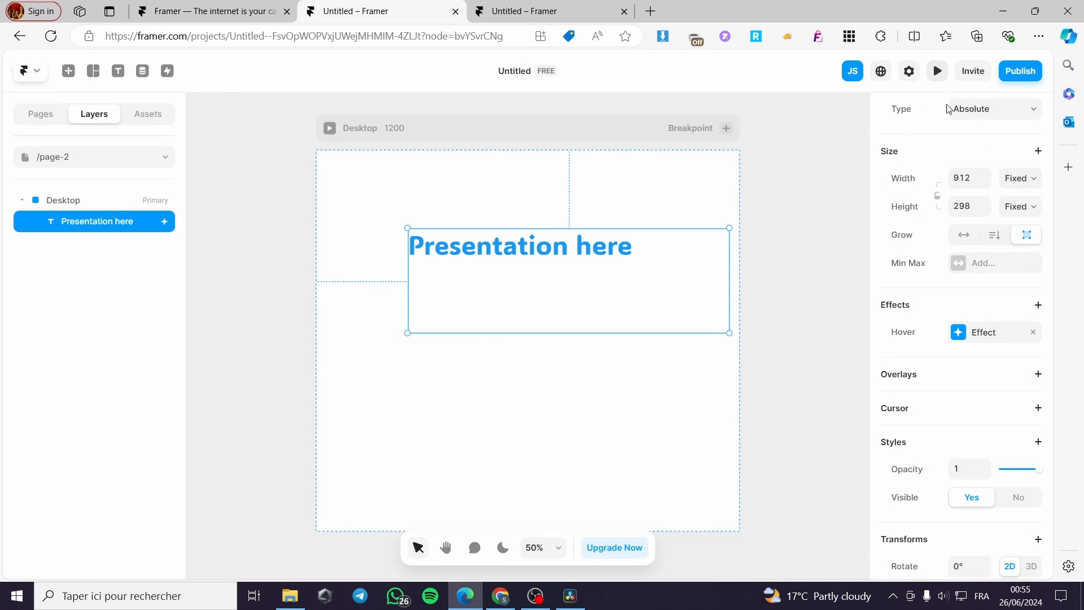
click(1038, 305)
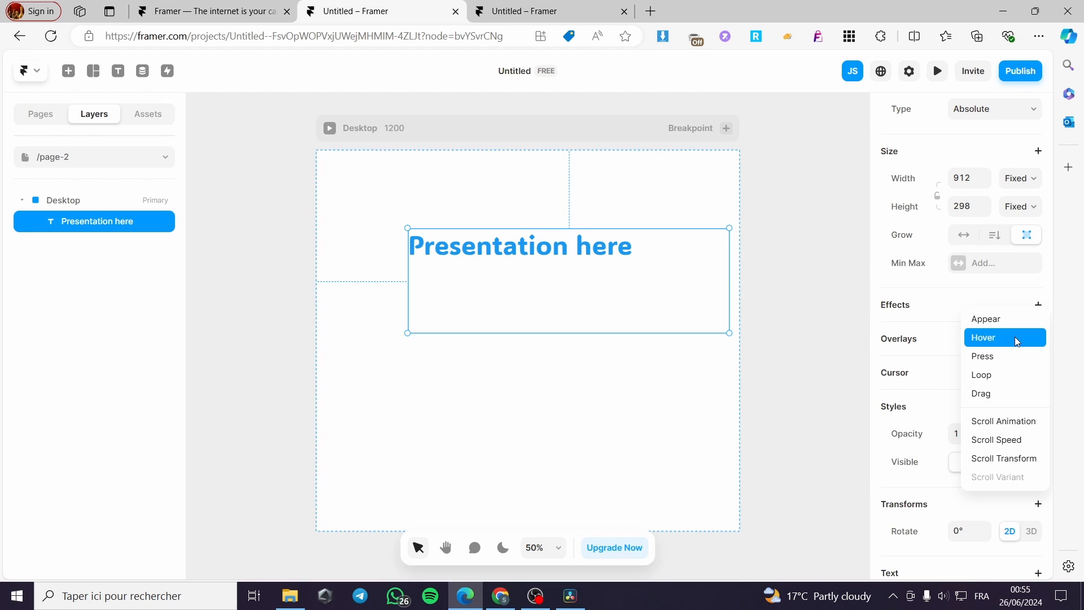
click(1015, 337)
Set the delay of the new Hover effect's Spring transition to 1.8 s
click(786, 541)
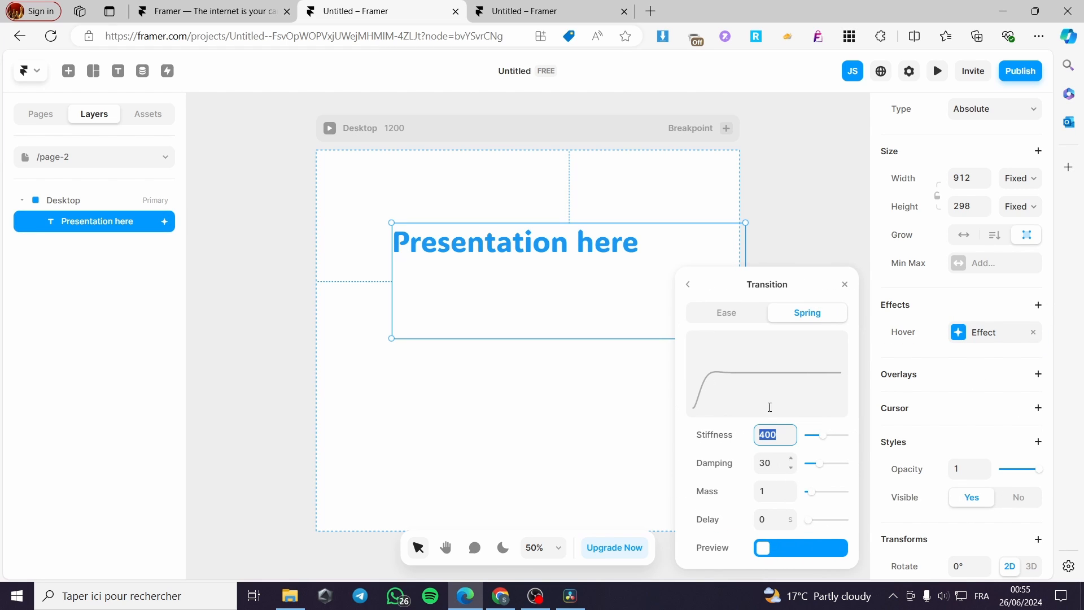
click(690, 285)
click(794, 542)
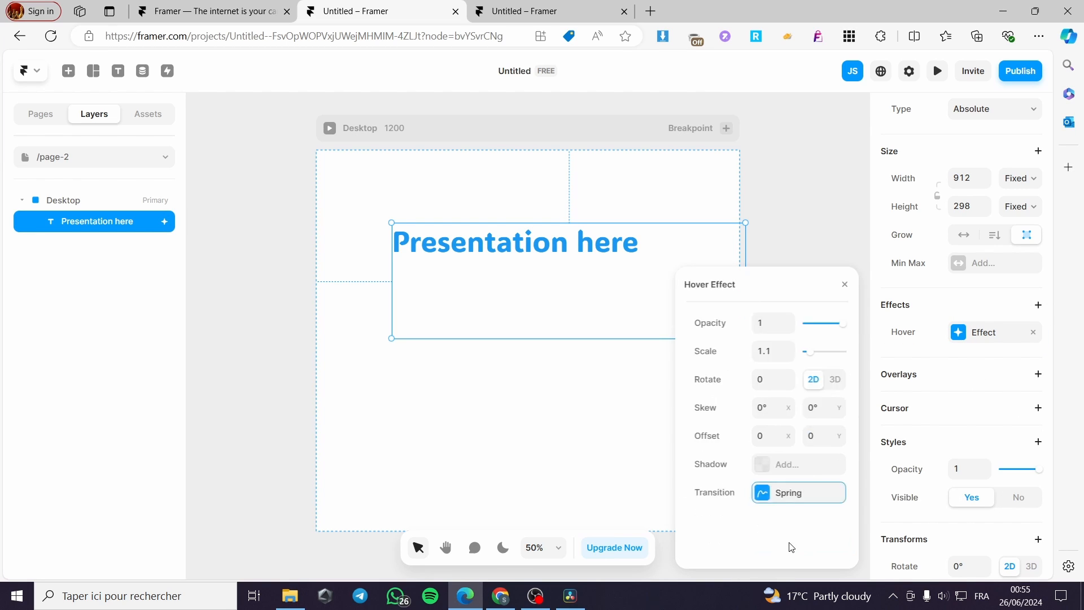
drag(810, 524, 815, 524)
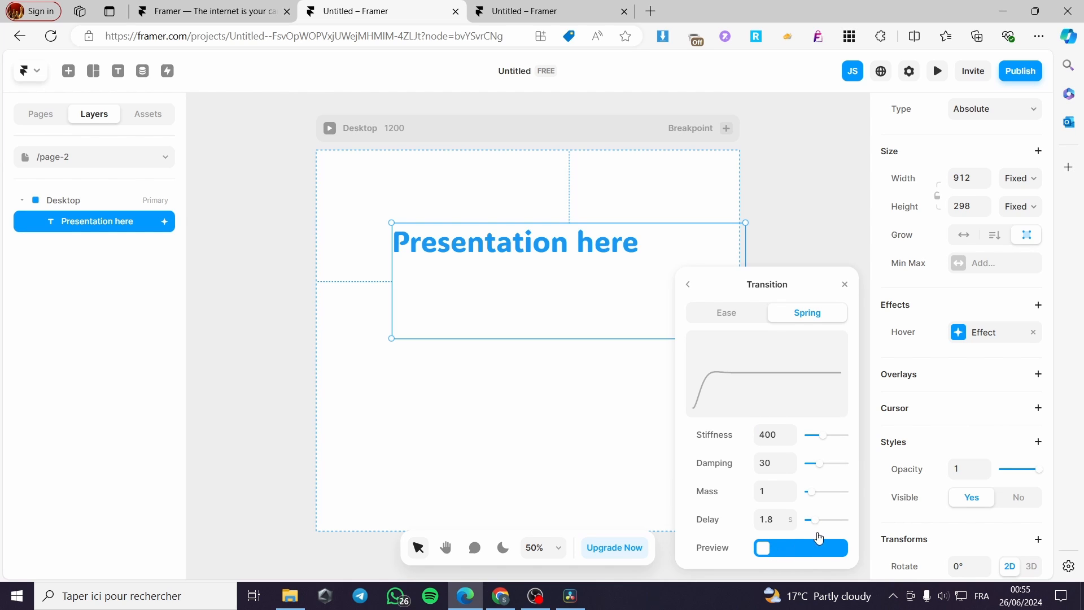
Replace the text's Hover effect with a default Press effect, and preview the page
click(845, 284)
click(1034, 332)
click(1039, 305)
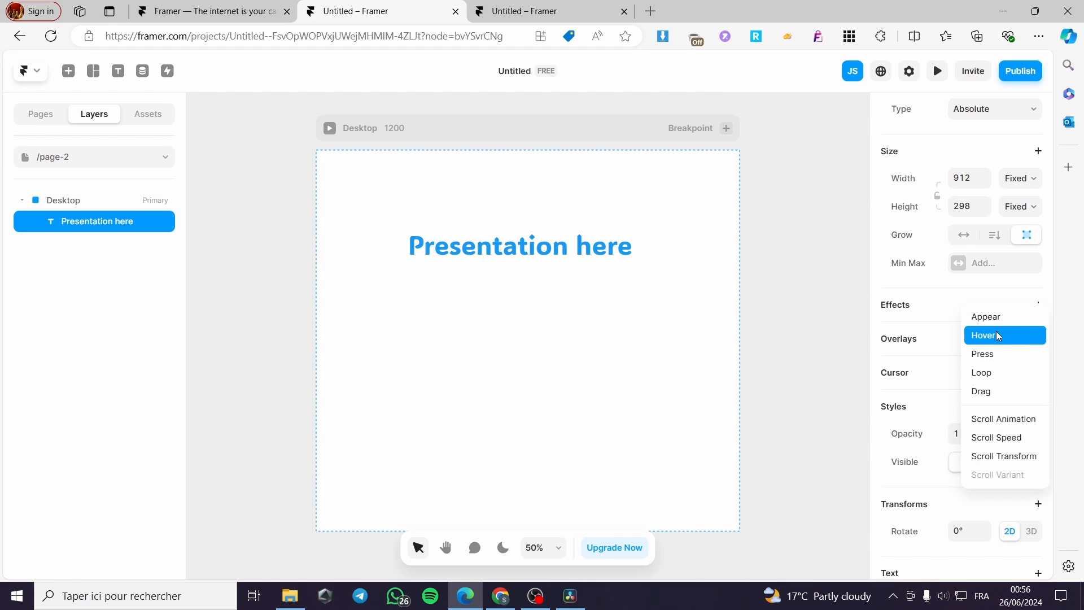
click(1010, 354)
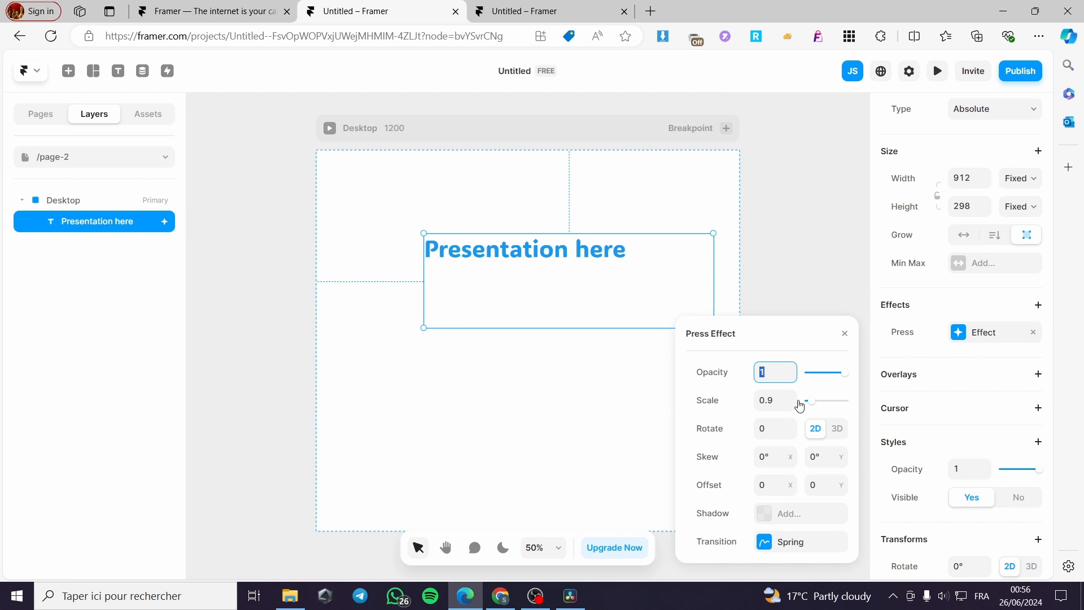
click(941, 73)
click(939, 73)
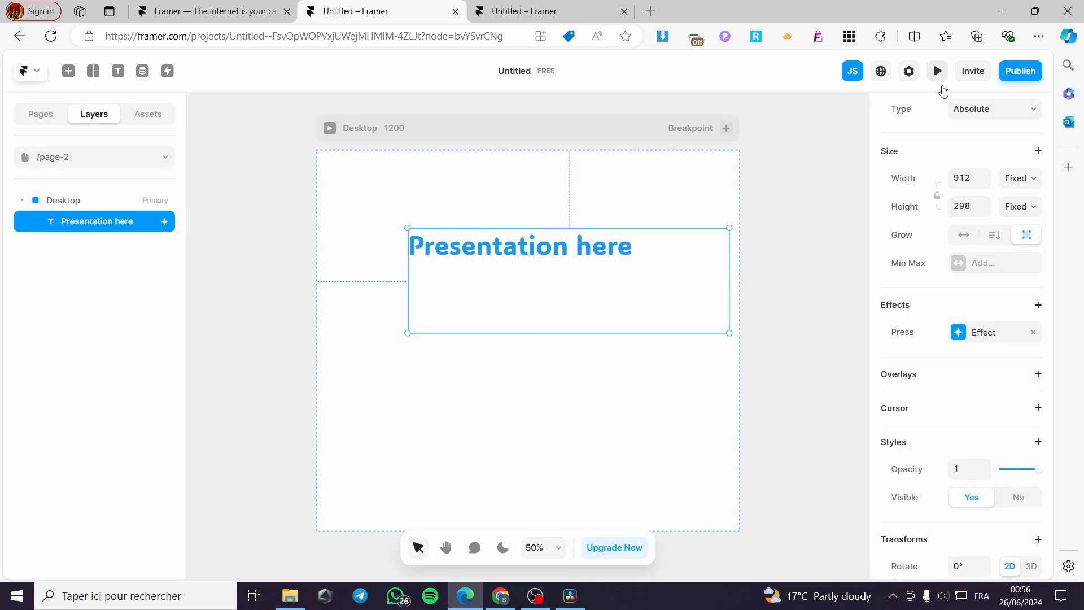
Set the Press effect's Spring transition to stiffness 289 and mass 4.3, and preview the page
click(993, 334)
click(791, 542)
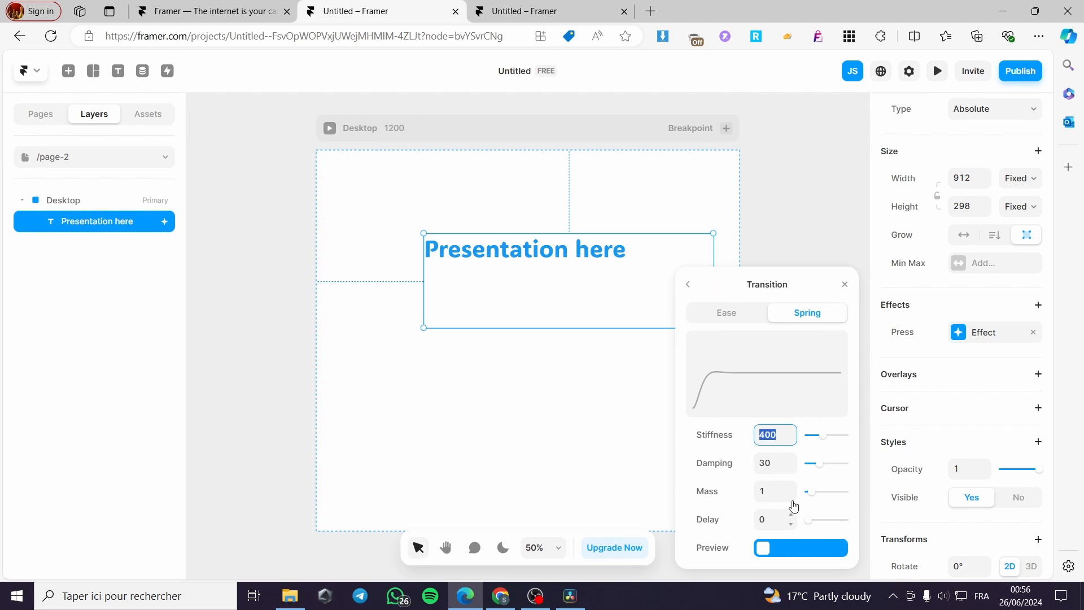
mouse_move(820, 445)
mouse_down()
mouse_move(829, 445)
mouse_move(819, 446)
mouse_up()
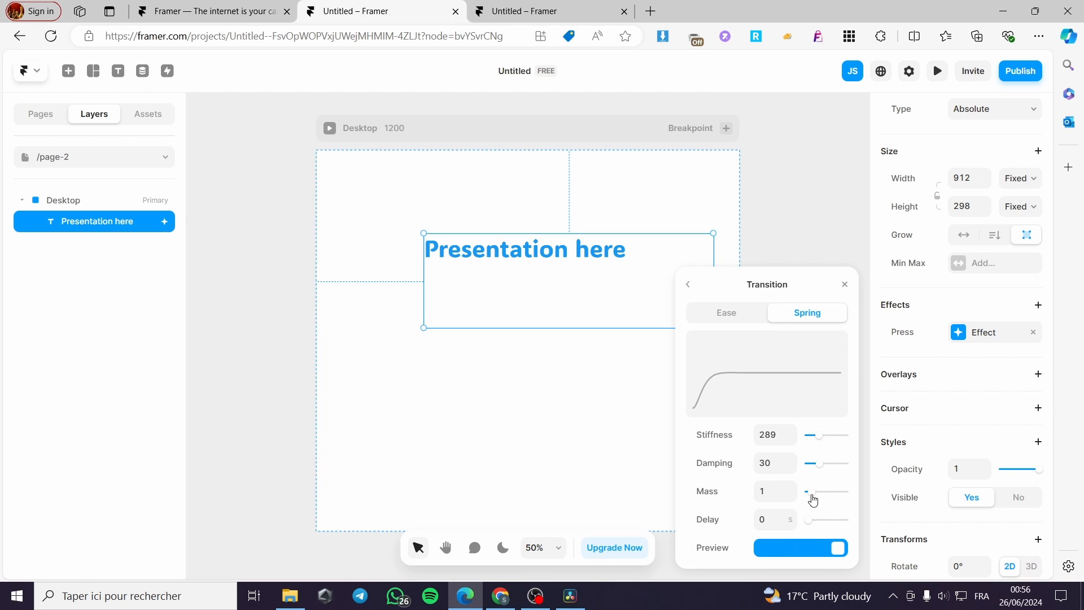
drag(808, 521, 823, 496)
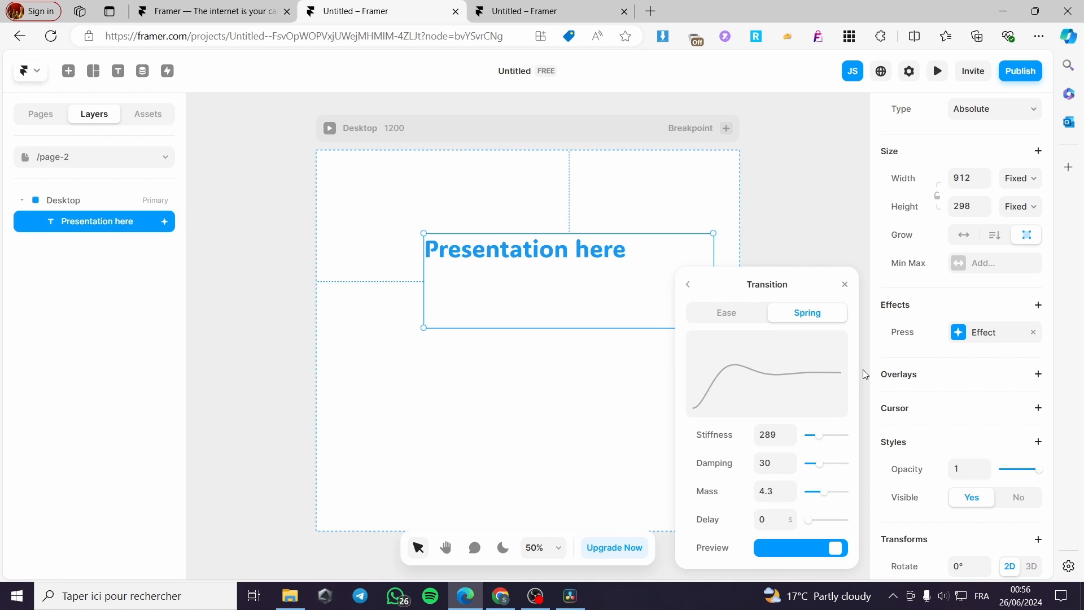
click(938, 70)
click(937, 71)
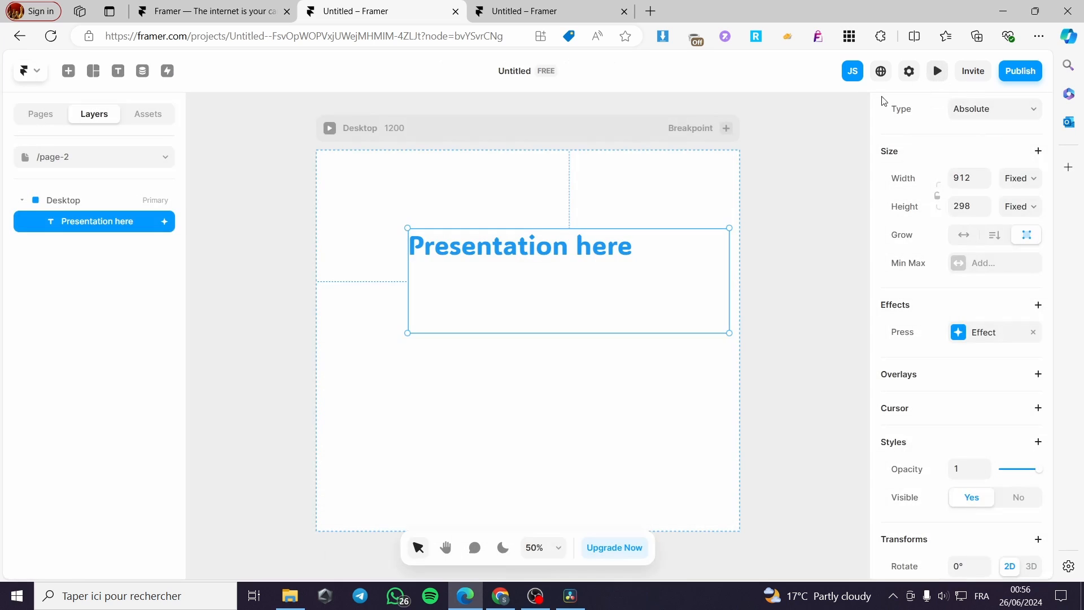
Replace the presentation text's Press effect with a default Loop effect
click(1034, 332)
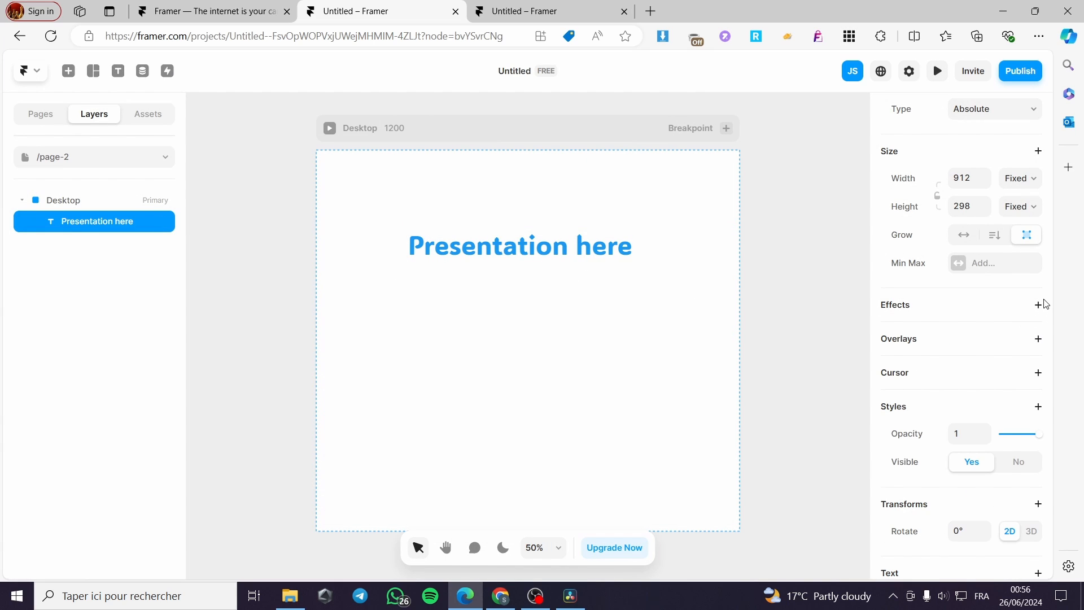
click(1040, 306)
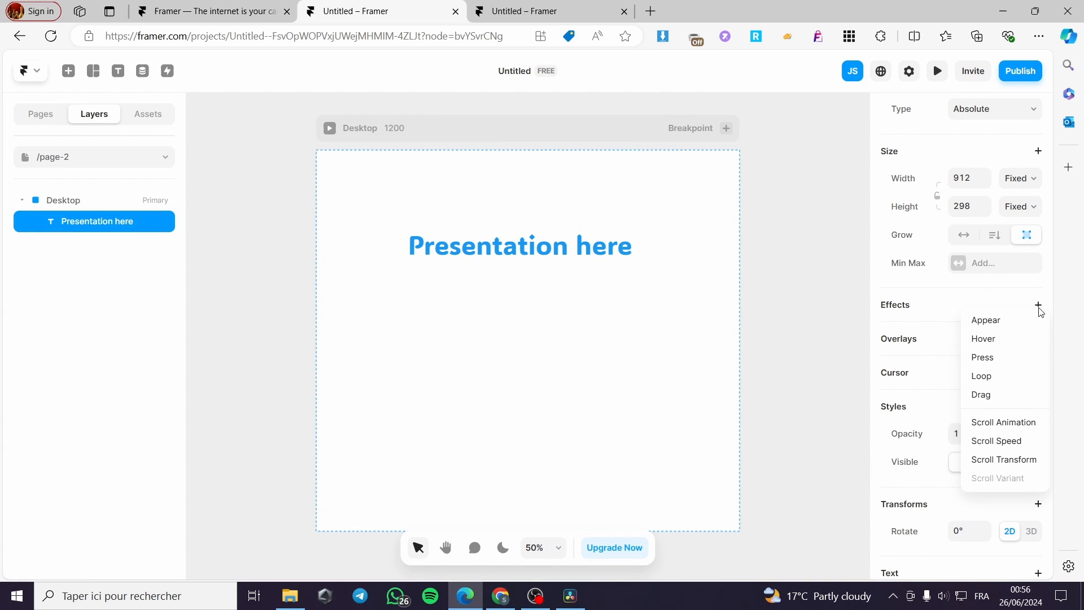
click(1011, 377)
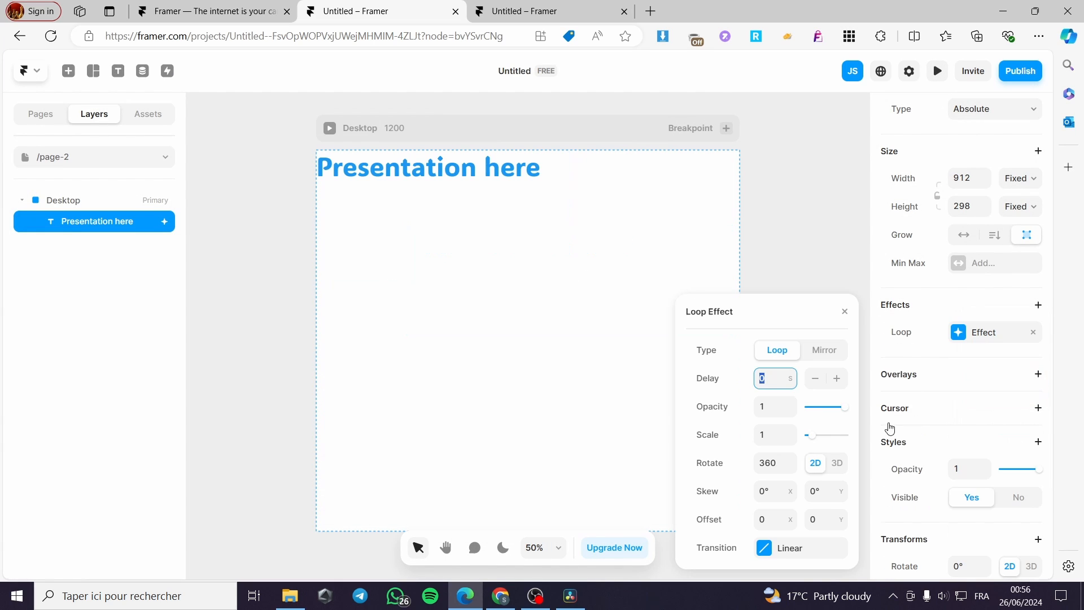
Switch the Loop effect's type to Mirror and back to Loop, and preview the page
click(825, 350)
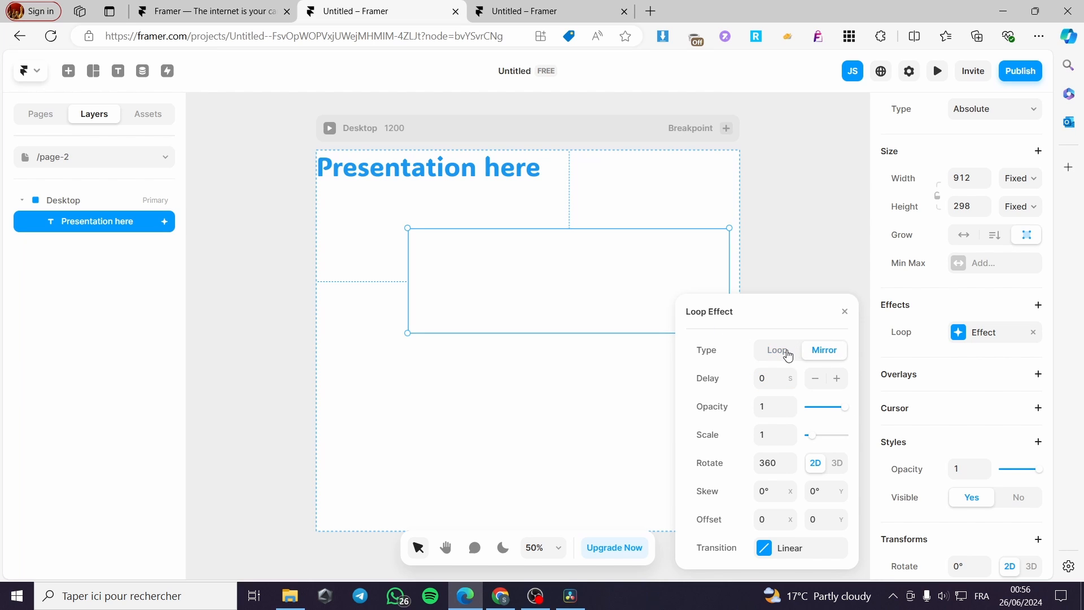
click(777, 350)
click(946, 73)
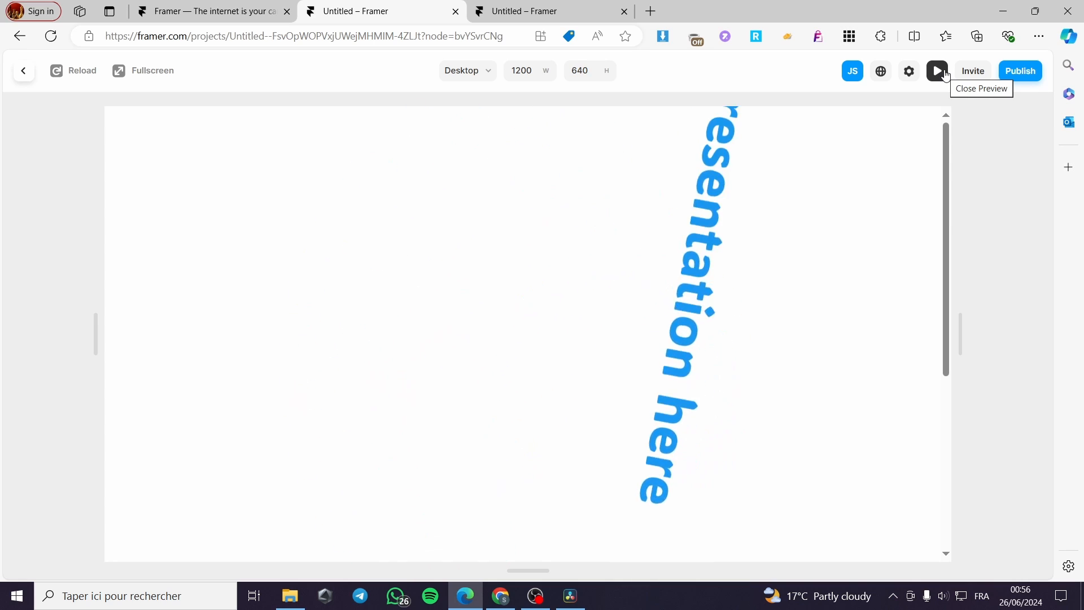
click(940, 72)
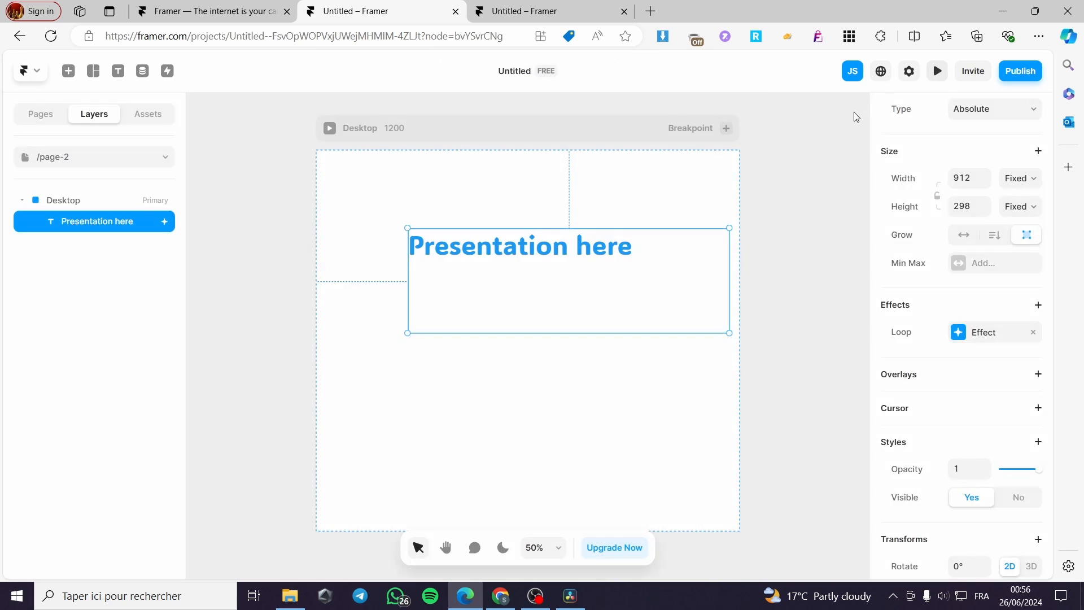
Replace the text's Loop effect with a default Drag effect, and preview the page
click(1032, 330)
click(1038, 305)
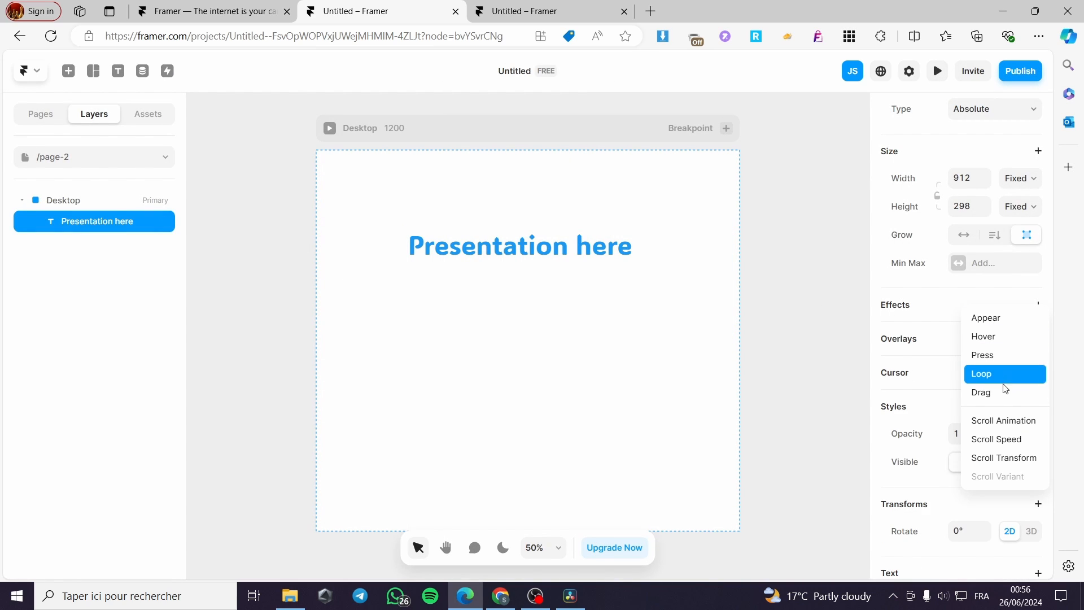
click(1017, 391)
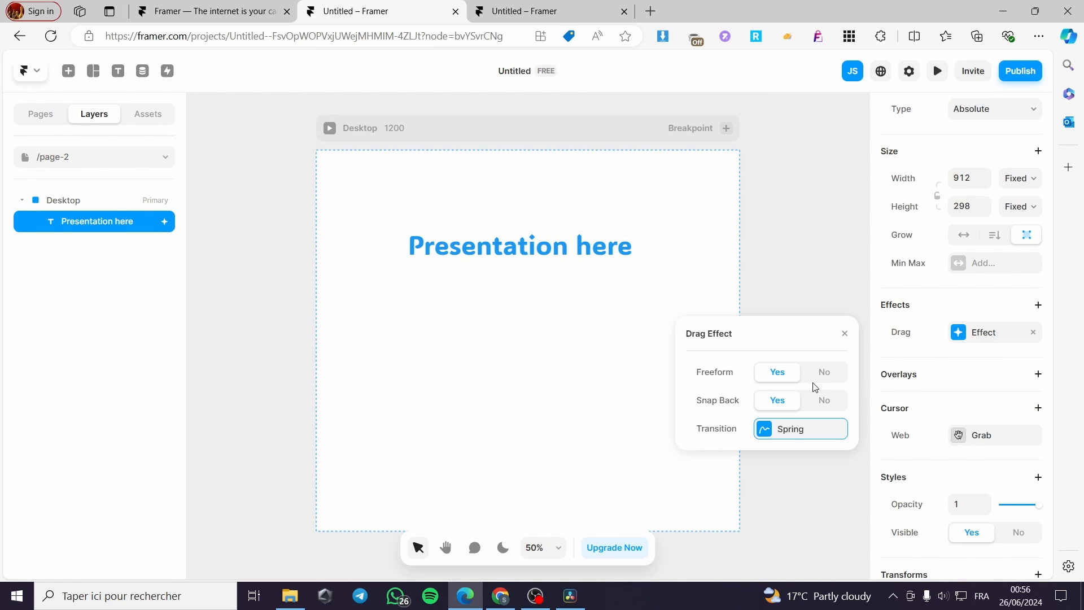
click(938, 73)
Set the Drag effect's Spring transition to stiffness 182 and damping 75, and preview the page
click(963, 334)
click(811, 433)
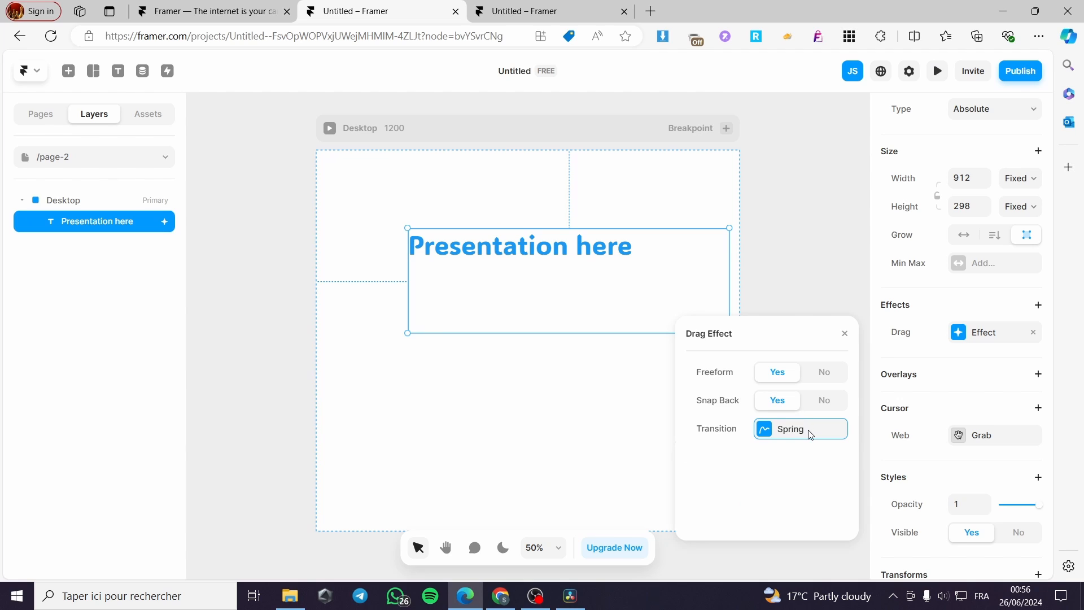
drag(823, 466, 838, 494)
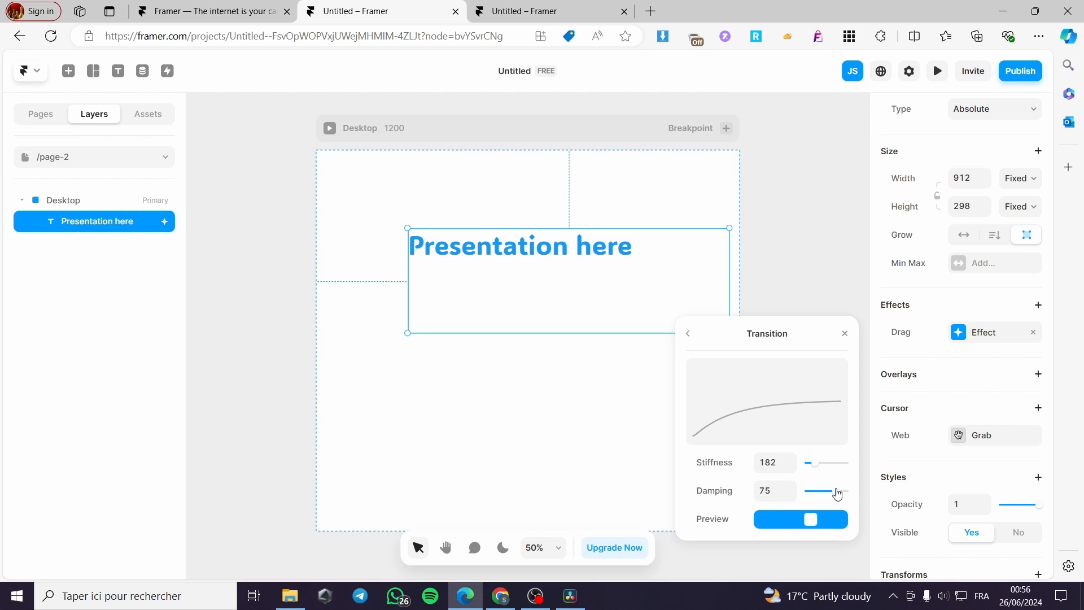
click(942, 73)
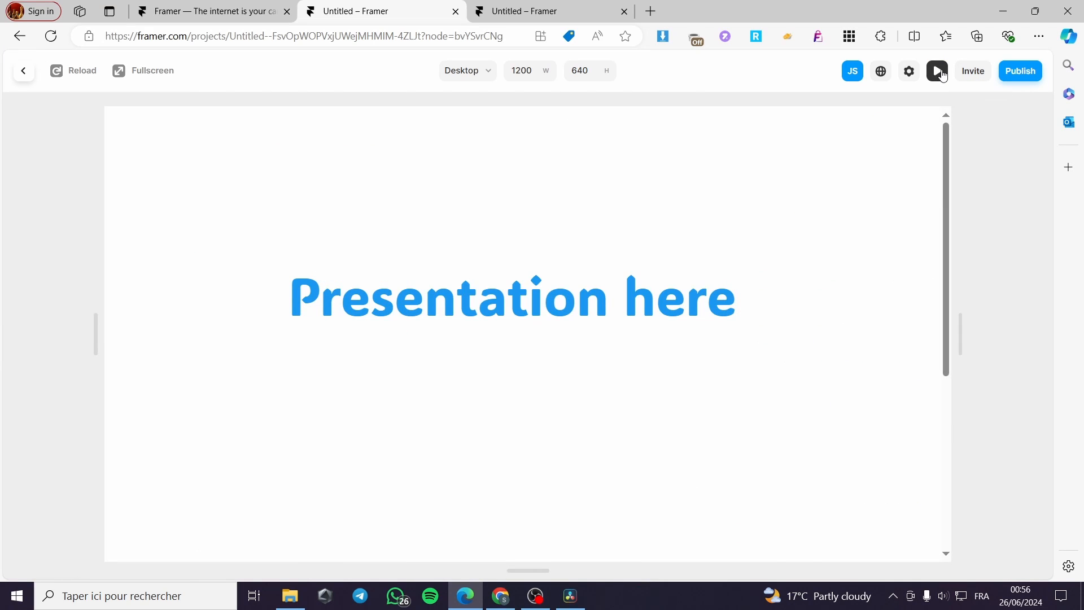
click(941, 74)
Replace the text's Drag effect with a Scroll Animation triggered by Layer in View, and preview the page
click(1034, 332)
click(1039, 305)
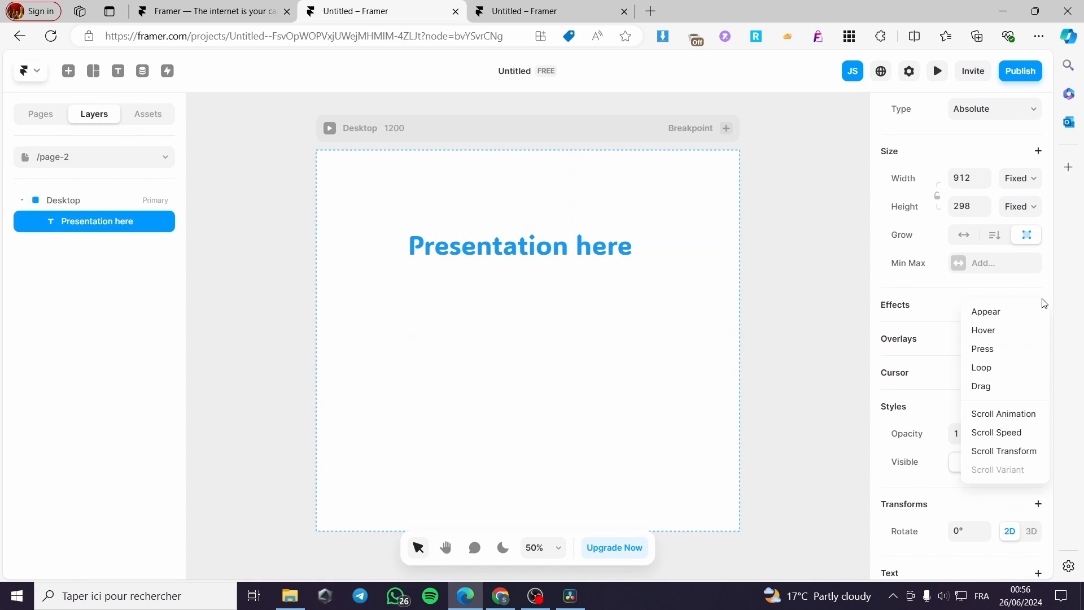
click(1022, 417)
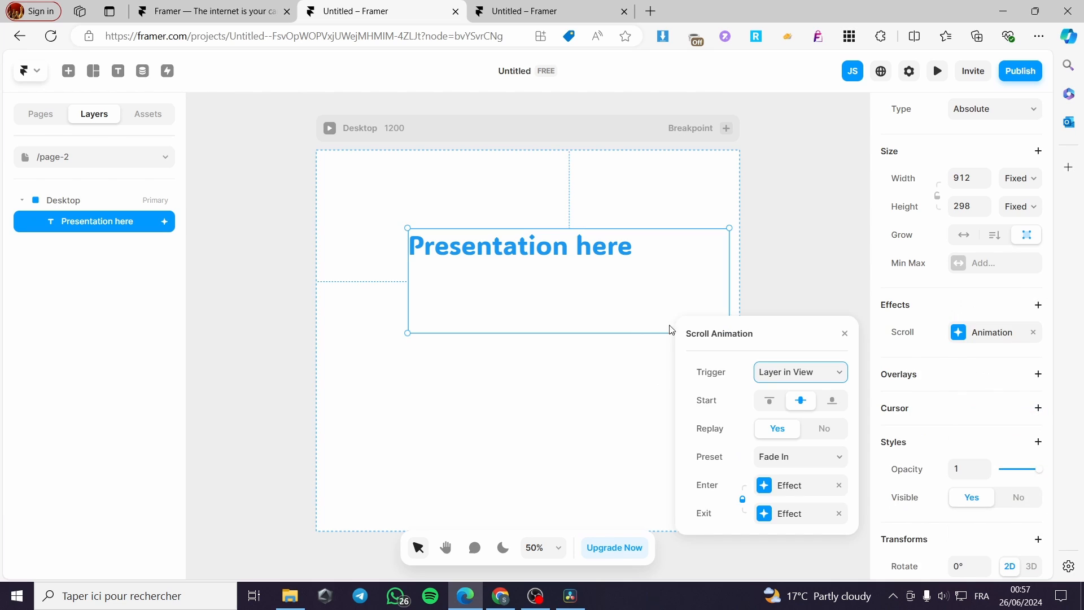
click(838, 375)
click(838, 375)
click(938, 71)
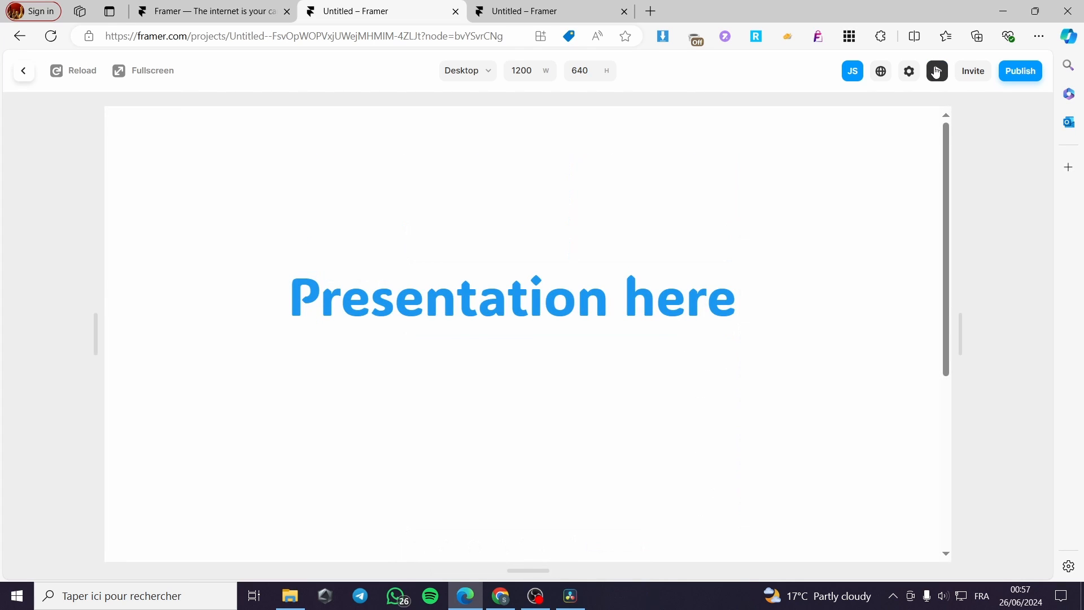
click(936, 71)
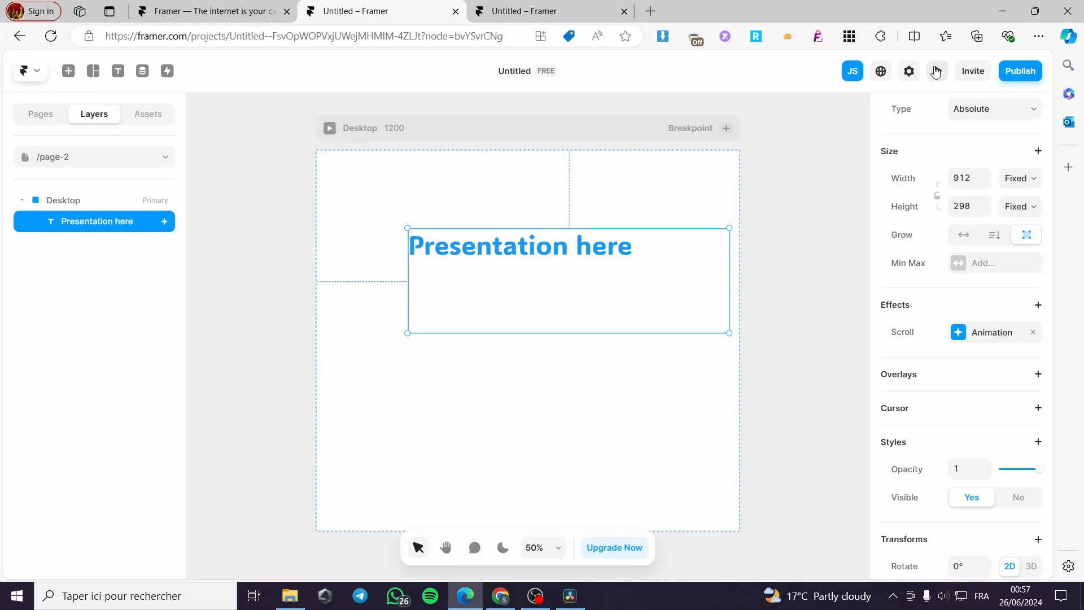
Replace the presentation text's Scroll Animation with a Scroll Transform effect
click(1033, 333)
click(1038, 305)
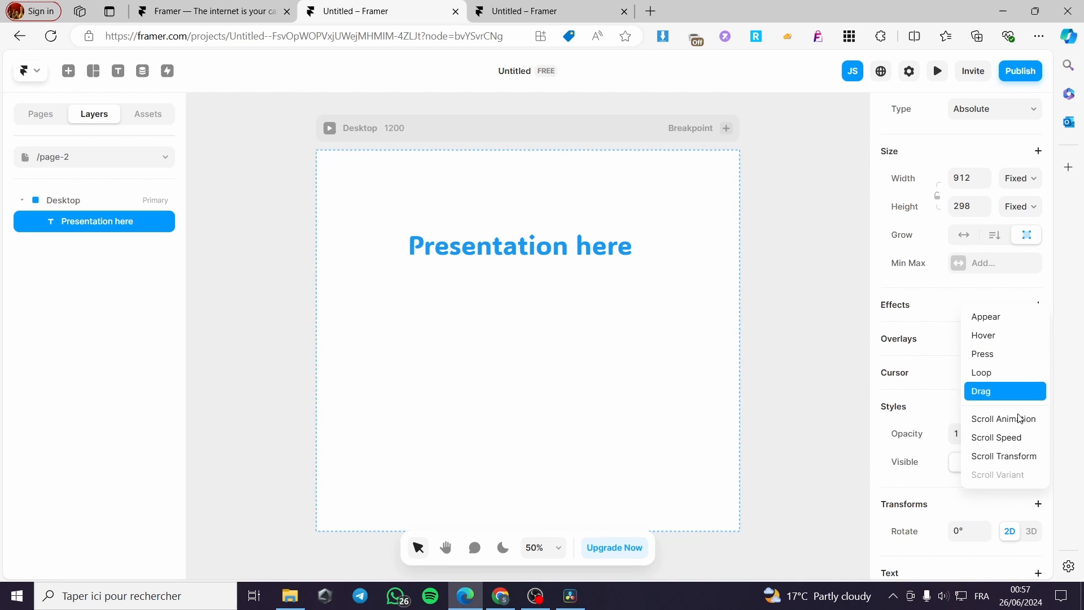
click(1026, 456)
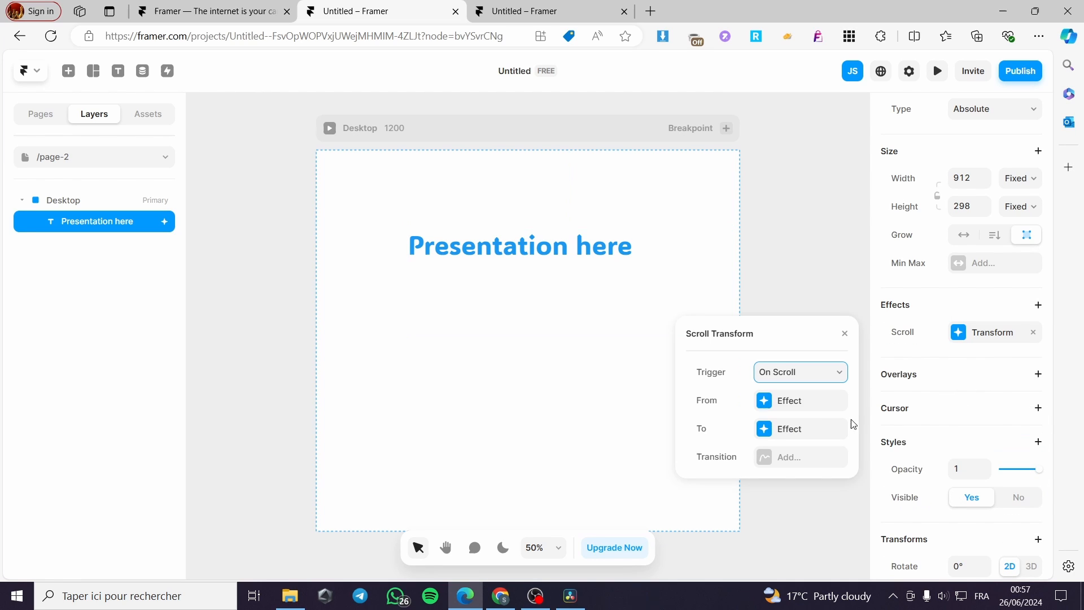
Set the Scroll Transform's trigger to Section in View, check the available sections, and preview the page
click(813, 374)
click(808, 404)
click(815, 374)
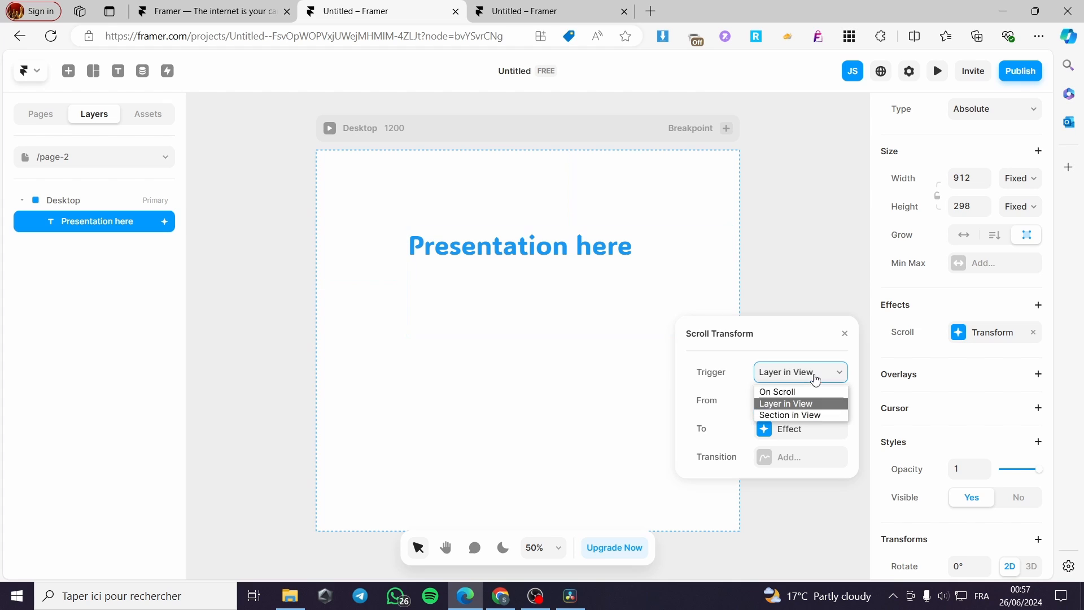
click(806, 417)
click(824, 425)
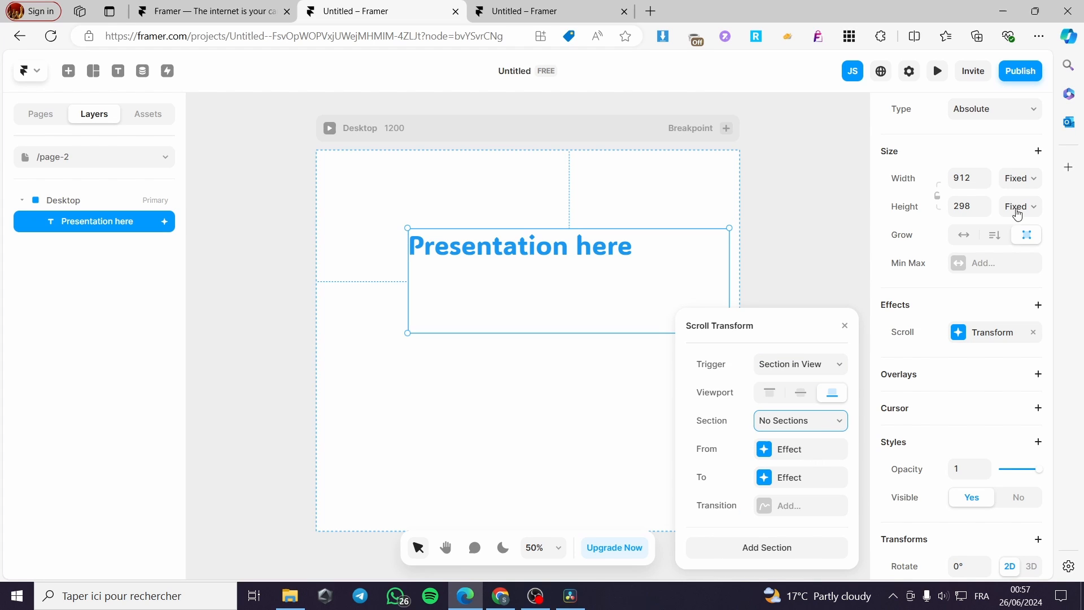
click(938, 71)
click(938, 71)
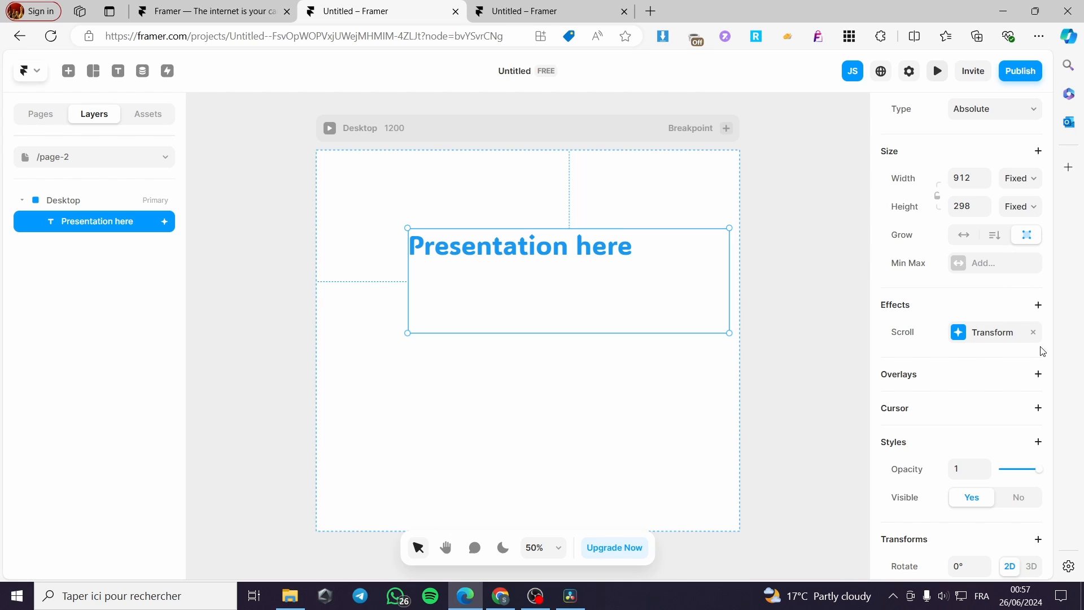
click(1039, 305)
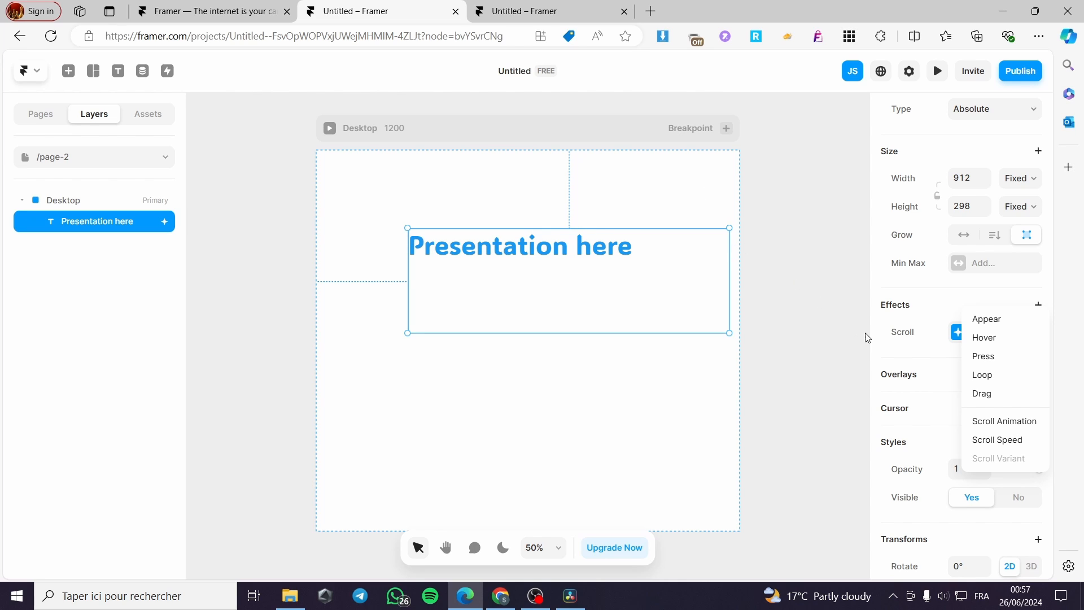
click(804, 289)
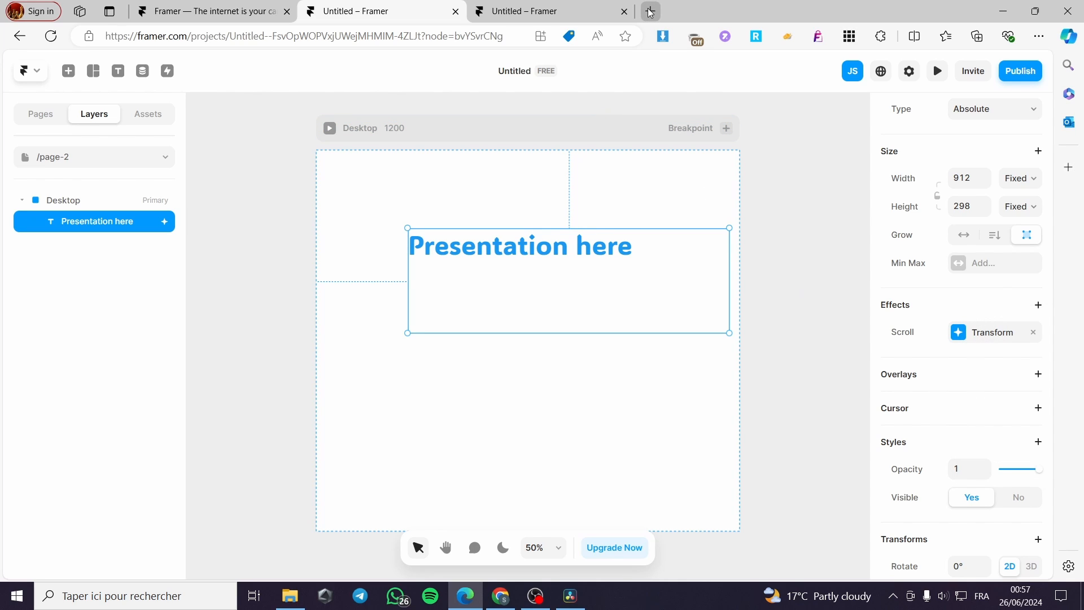
Open figma.com in place of the second Framer project page, look over its homepage, and return to the /page-2 project in Framer
click(542, 11)
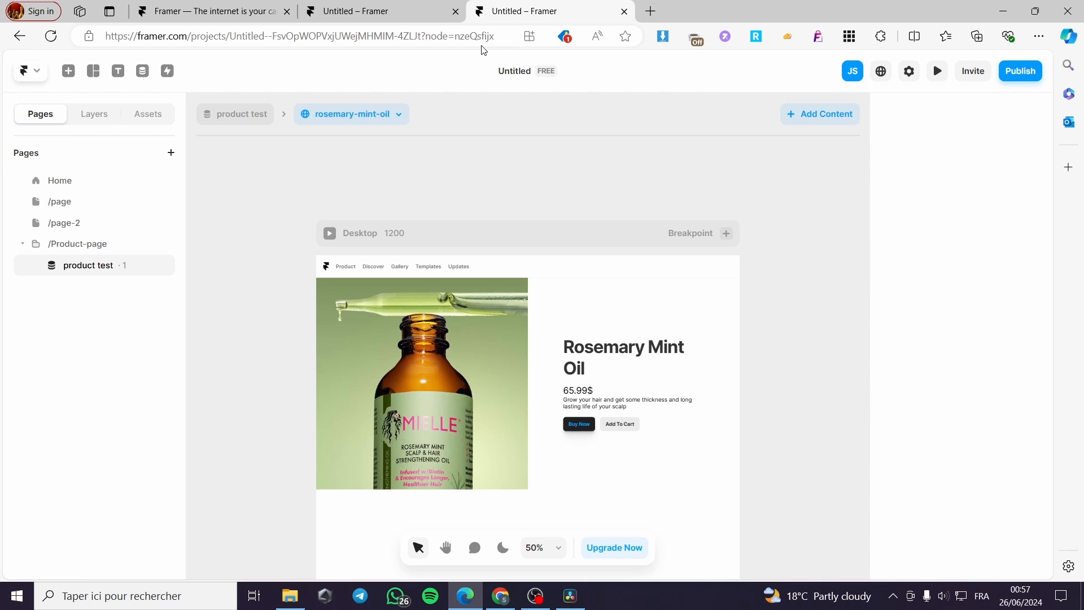
click(485, 35)
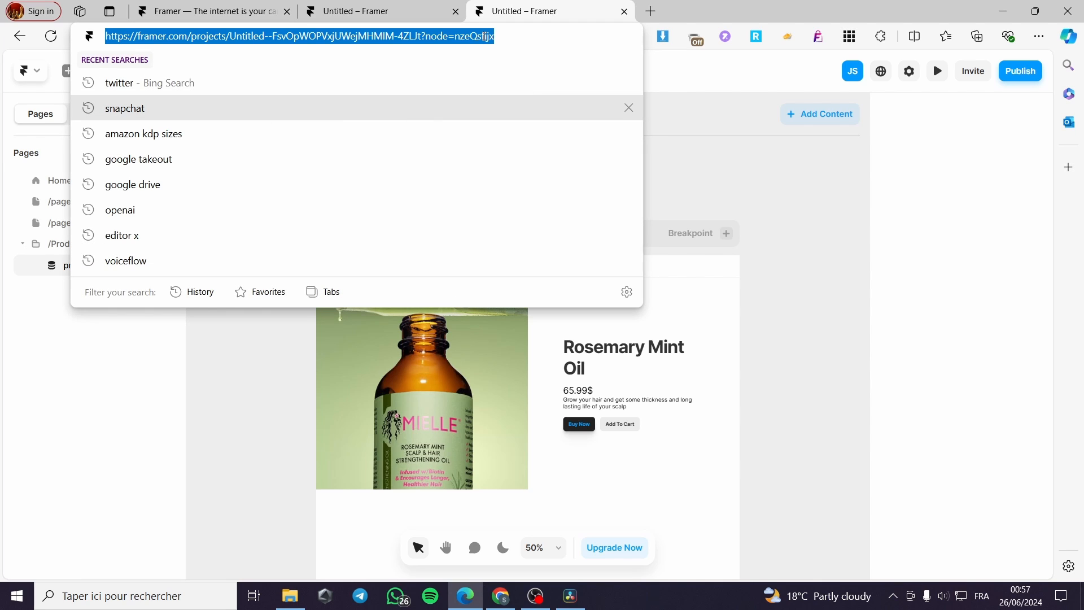
text(figma)
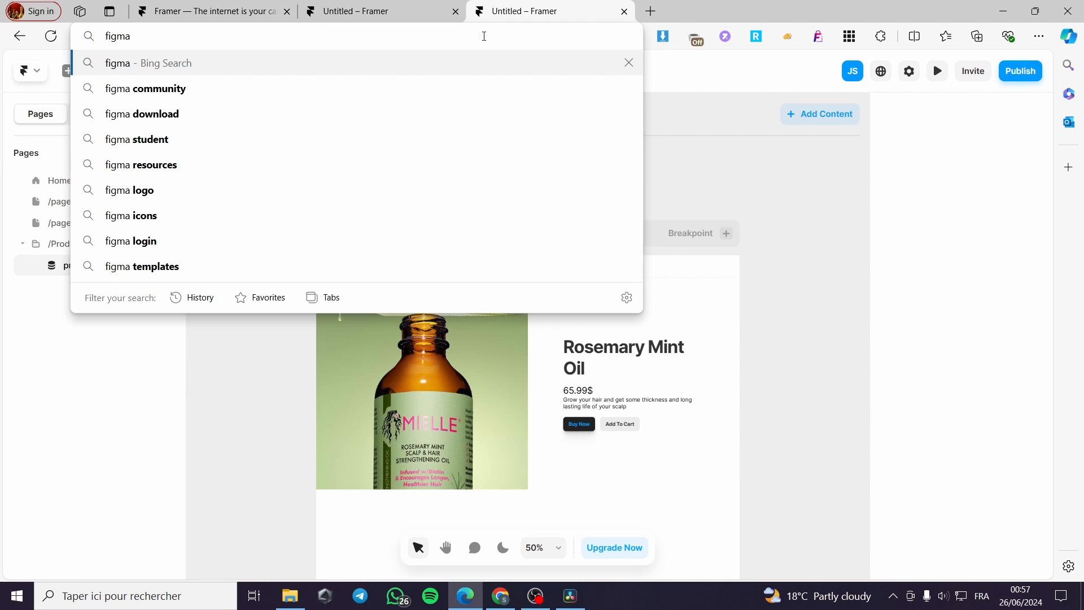
text(.co)
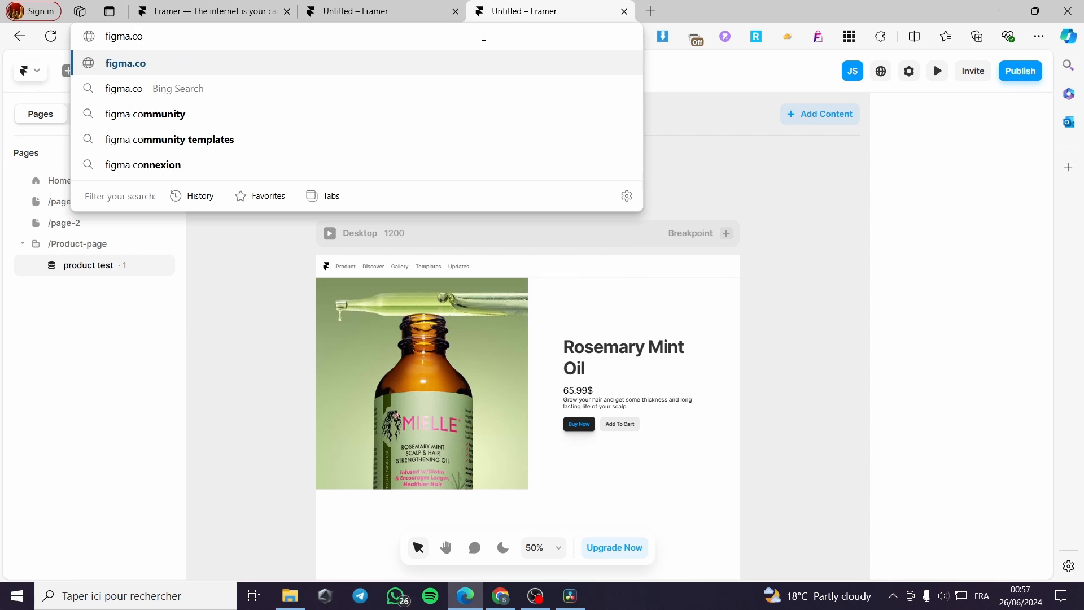
text(m)
key(Return)
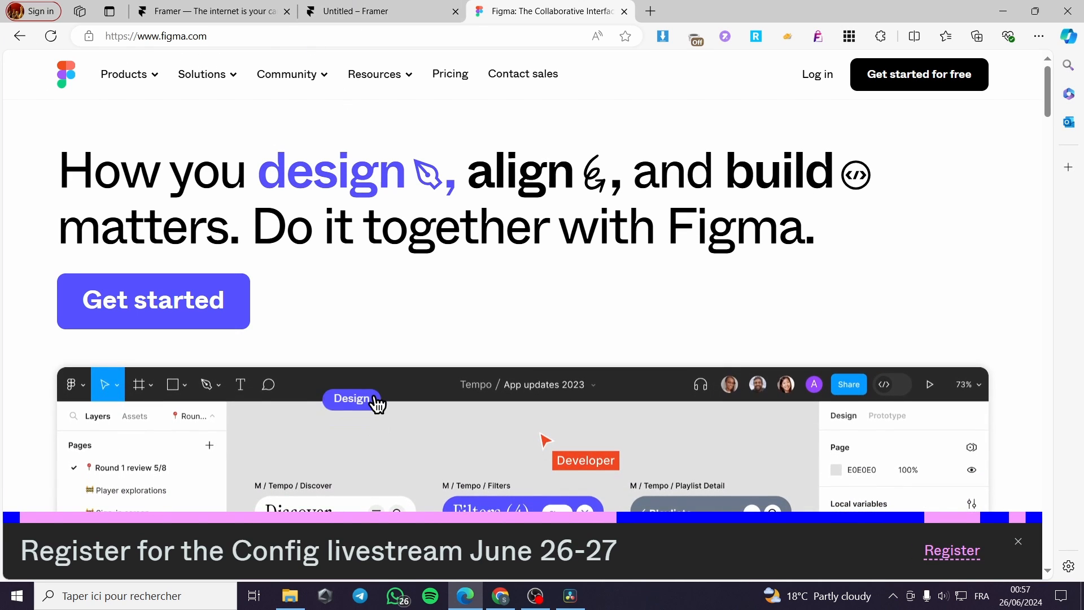
scroll(375, 403, down, 5)
click(366, 17)
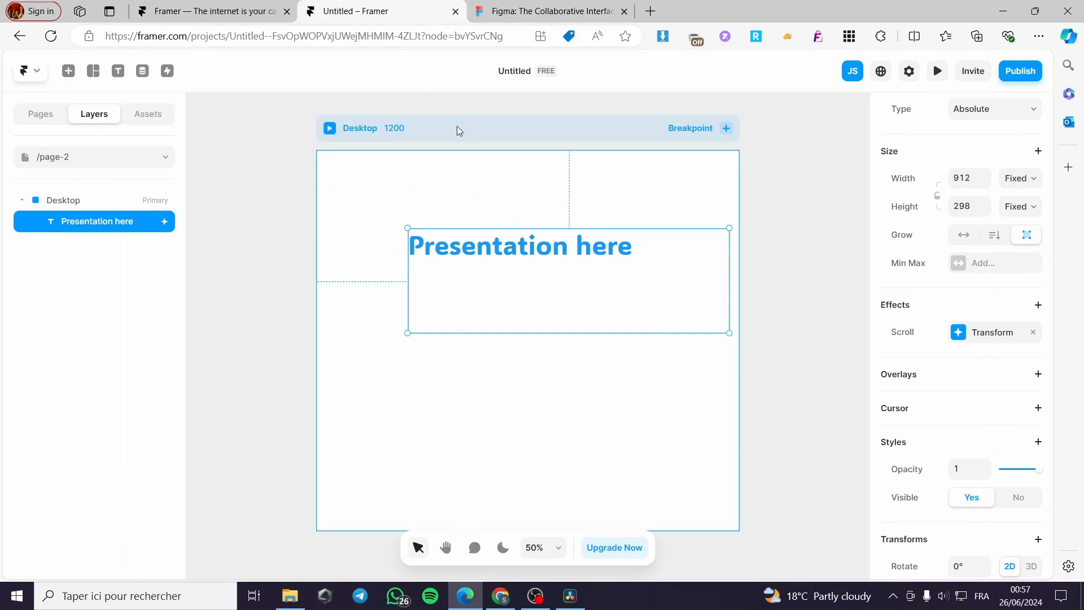